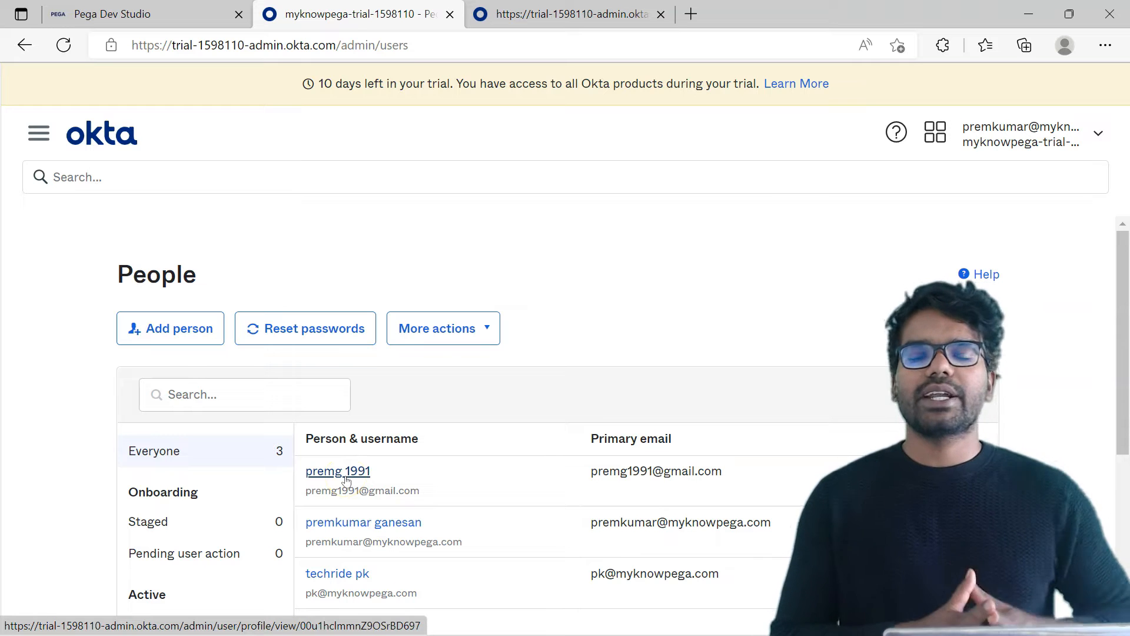
# Open the list of applications in the Okta admin console.
pyautogui.click(364, 482)
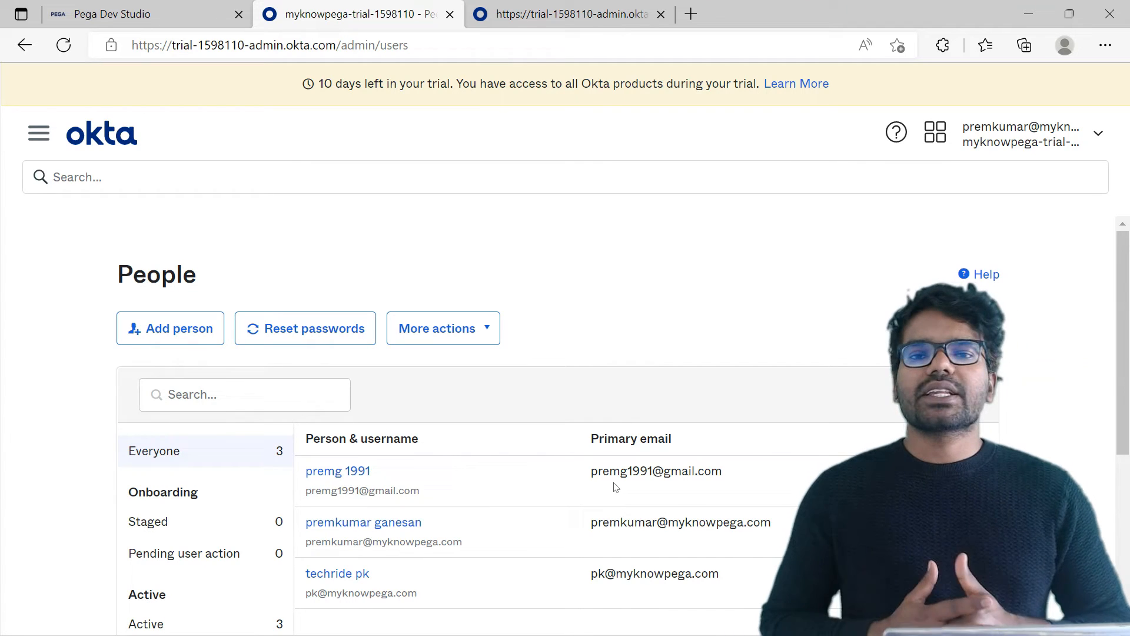
pyautogui.click(40, 133)
pyautogui.click(76, 454)
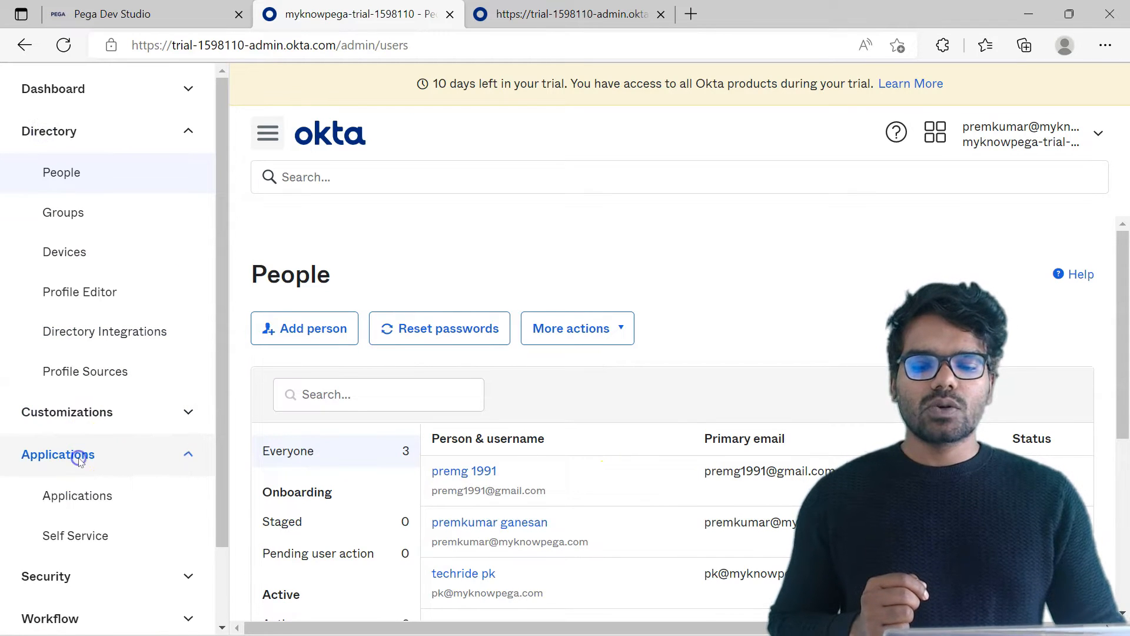
pyautogui.click(77, 497)
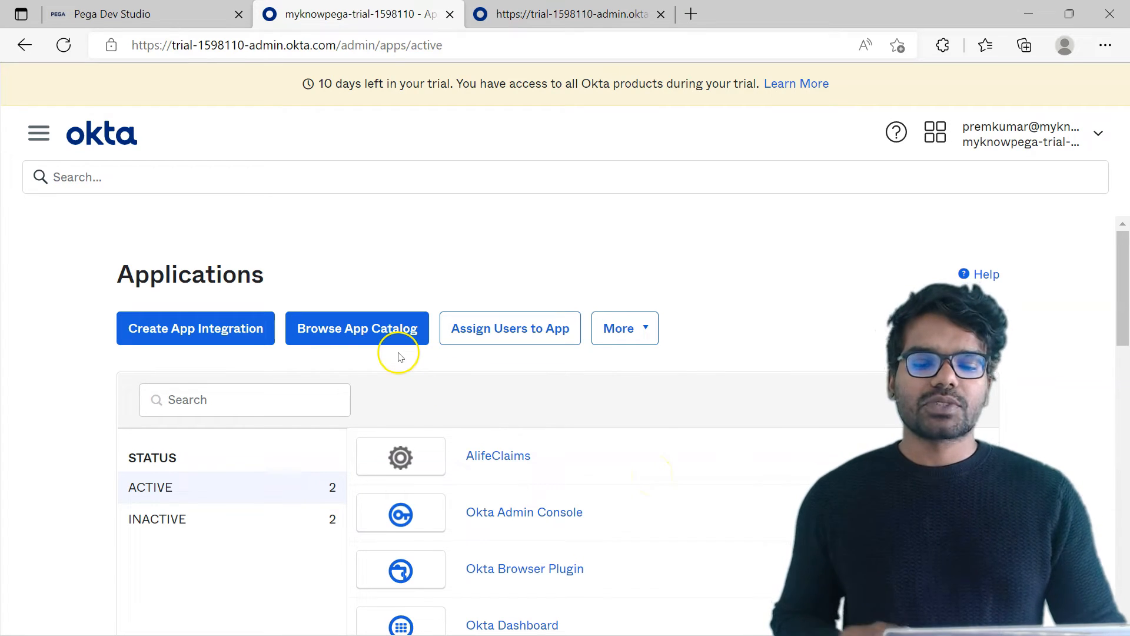
# Start a new app integration with OIDC - OpenID Connect as the sign-in method and Web Application as the application type.
pyautogui.click(225, 330)
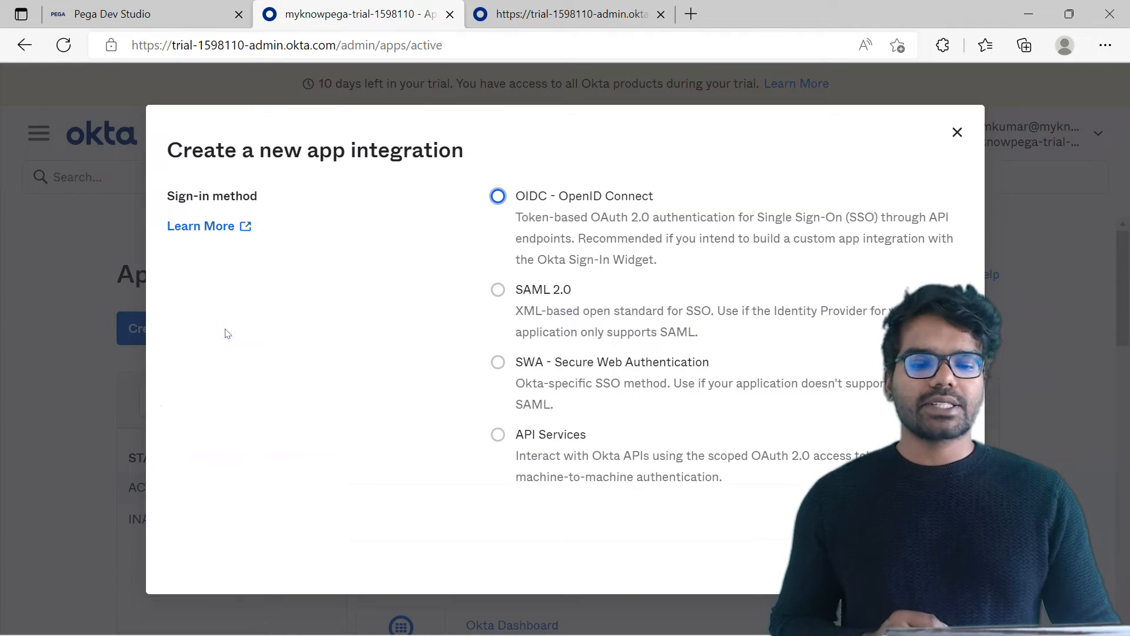
pyautogui.click(498, 198)
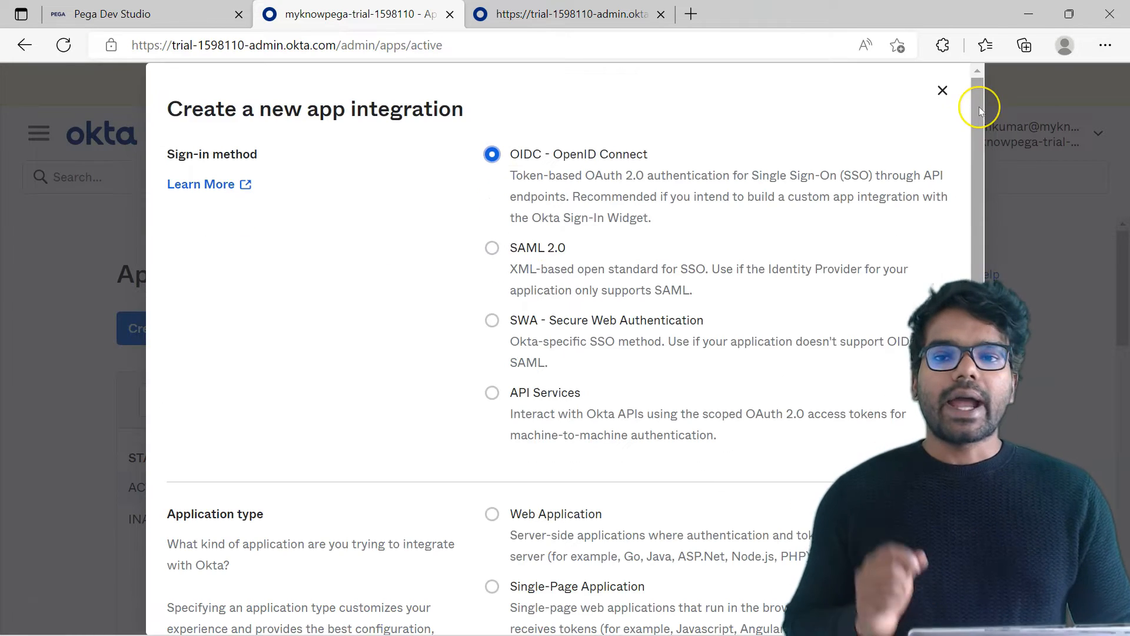
pyautogui.moveTo(979, 107); pyautogui.dragTo(980, 222)
pyautogui.click(492, 362)
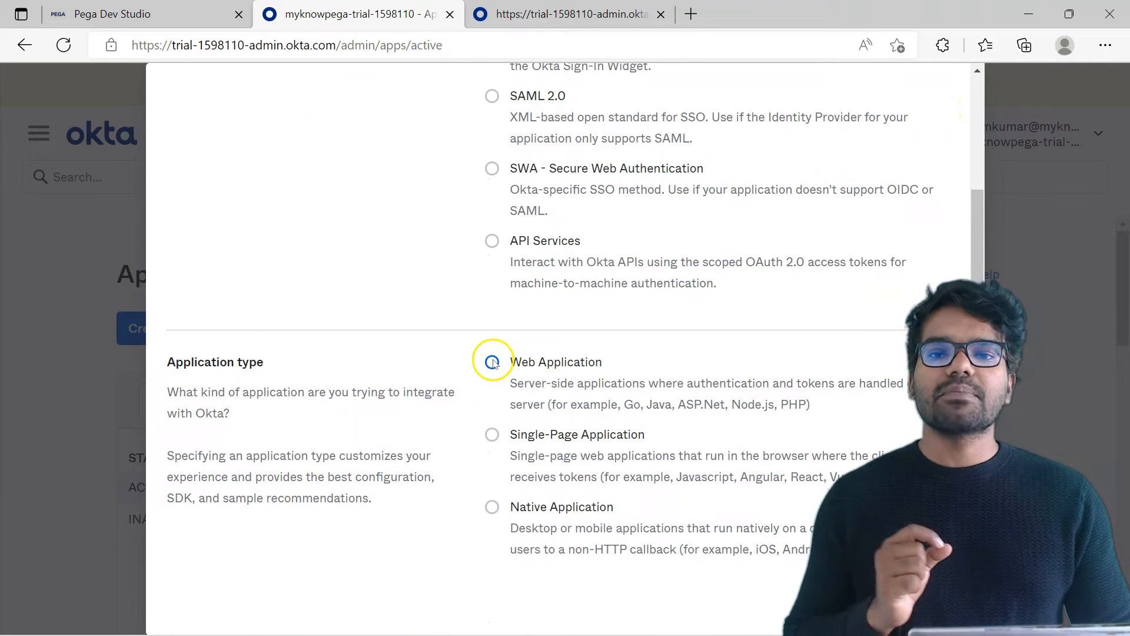
pyautogui.click(922, 600)
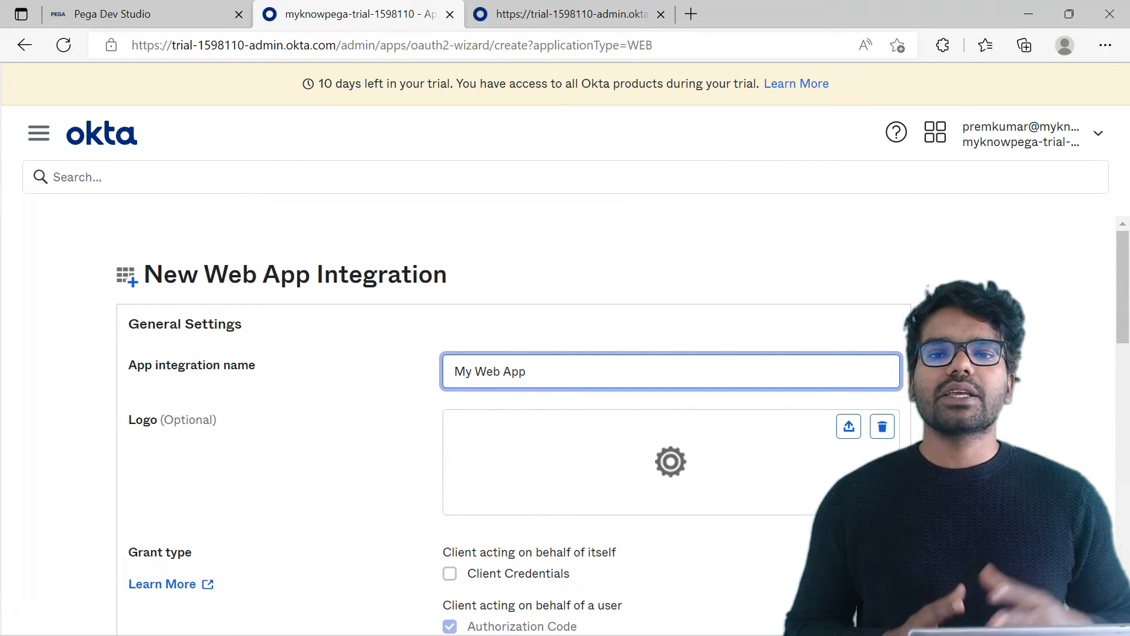
# Name the app integration ClaimsOpenID and enable the Client Credentials grant type.
pyautogui.click(429, 380)
pyautogui.hotkey('ctrl', 'a')
pyautogui.write('Claims')
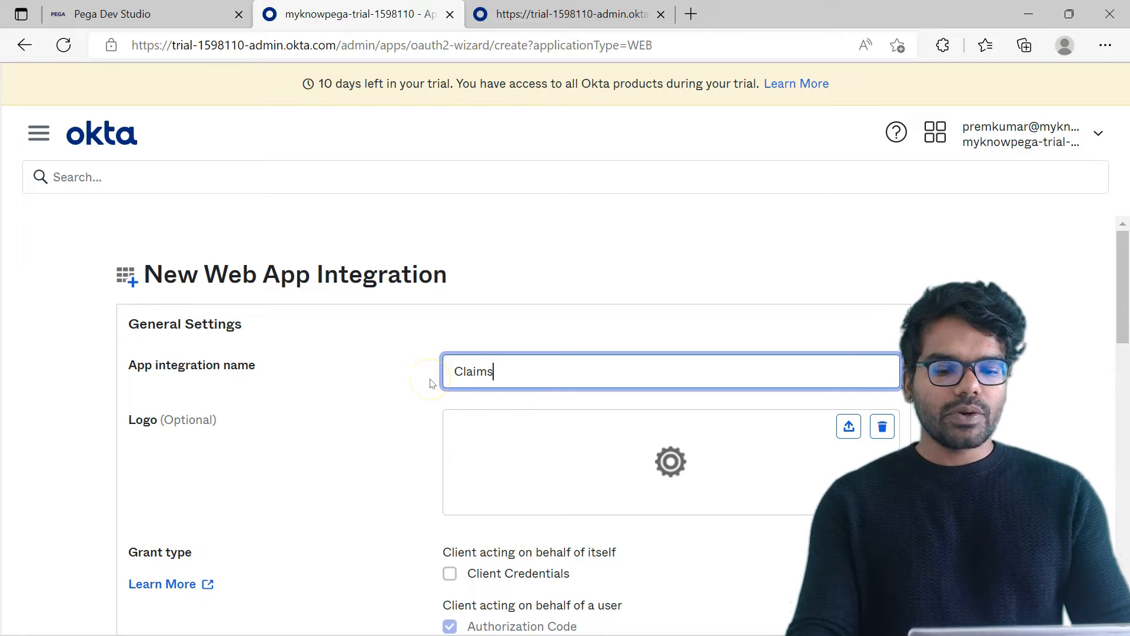
pyautogui.write('OpenID')
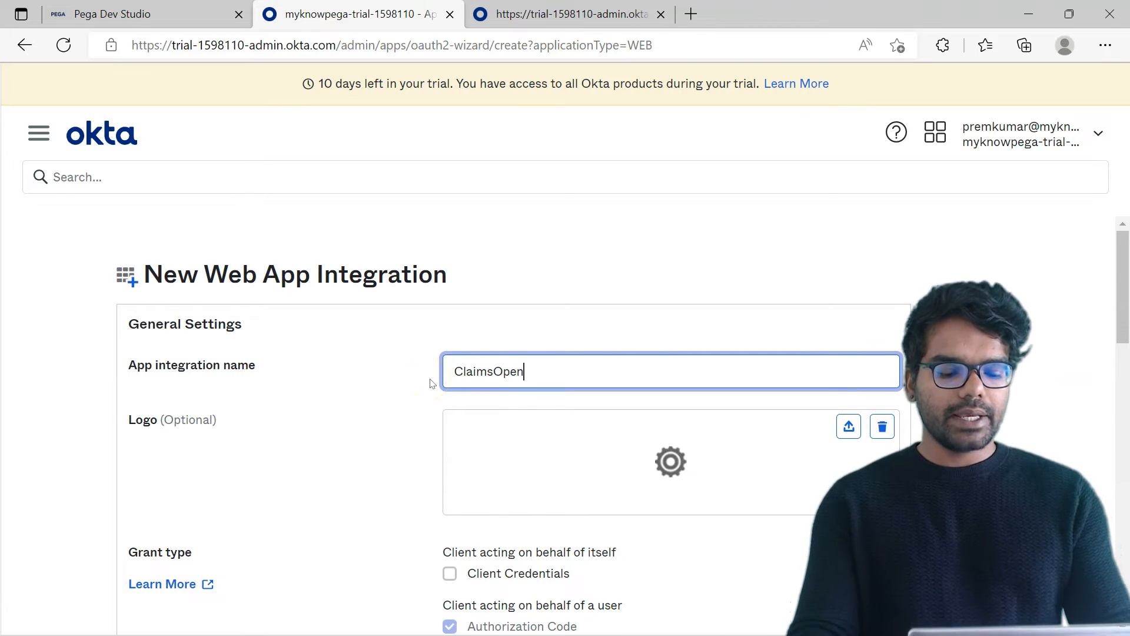
pyautogui.scroll(-3, 433, 383)
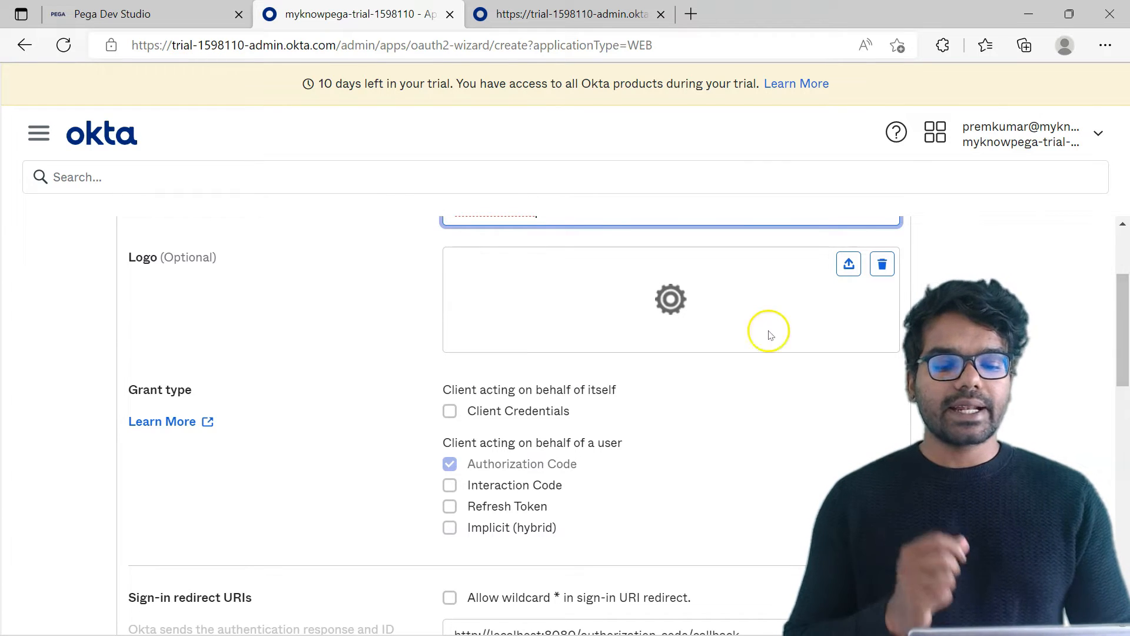
pyautogui.click(451, 412)
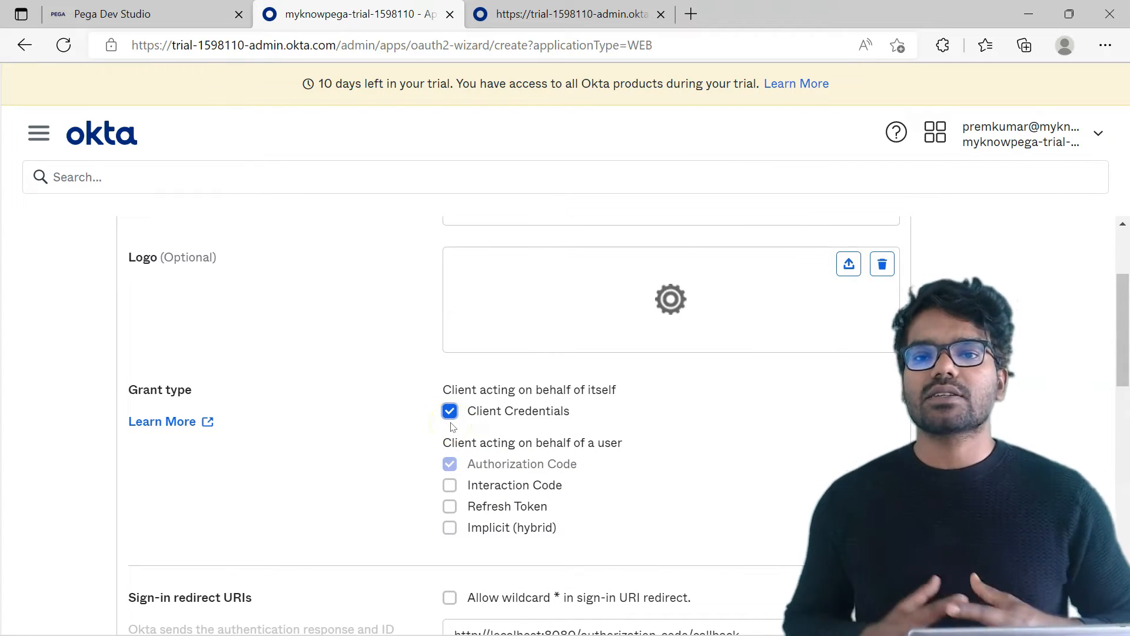
# Clear the sign-out redirect URI and save the integration with access allowed for everyone in the organization.
pyautogui.scroll(-5, 623, 393)
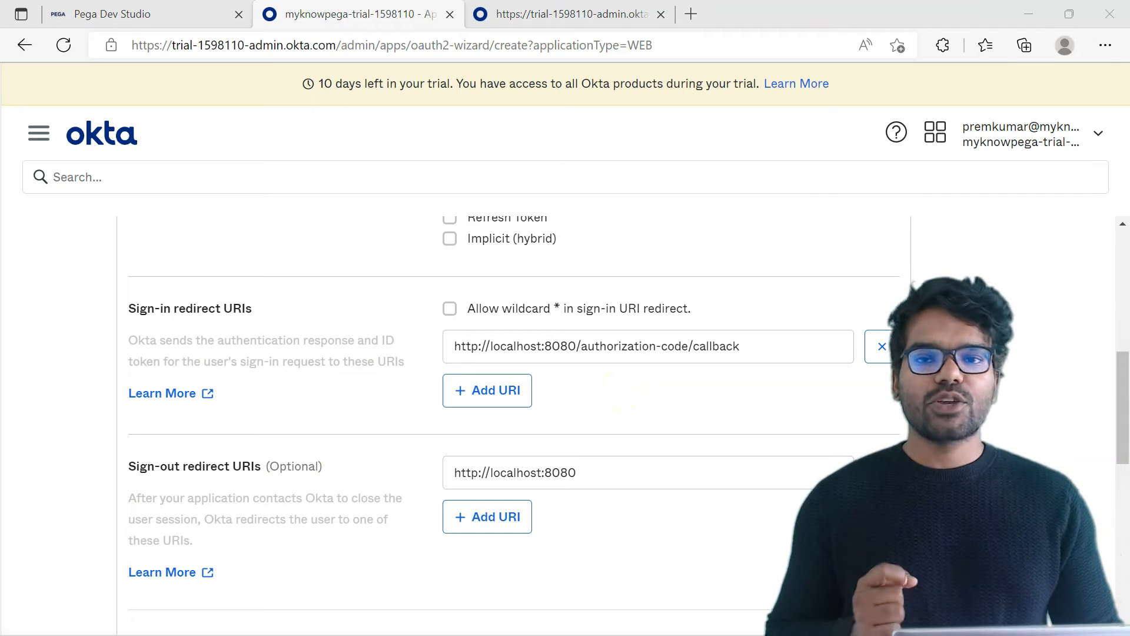
pyautogui.moveTo(1123, 410); pyautogui.dragTo(1123, 431)
pyautogui.click(500, 397)
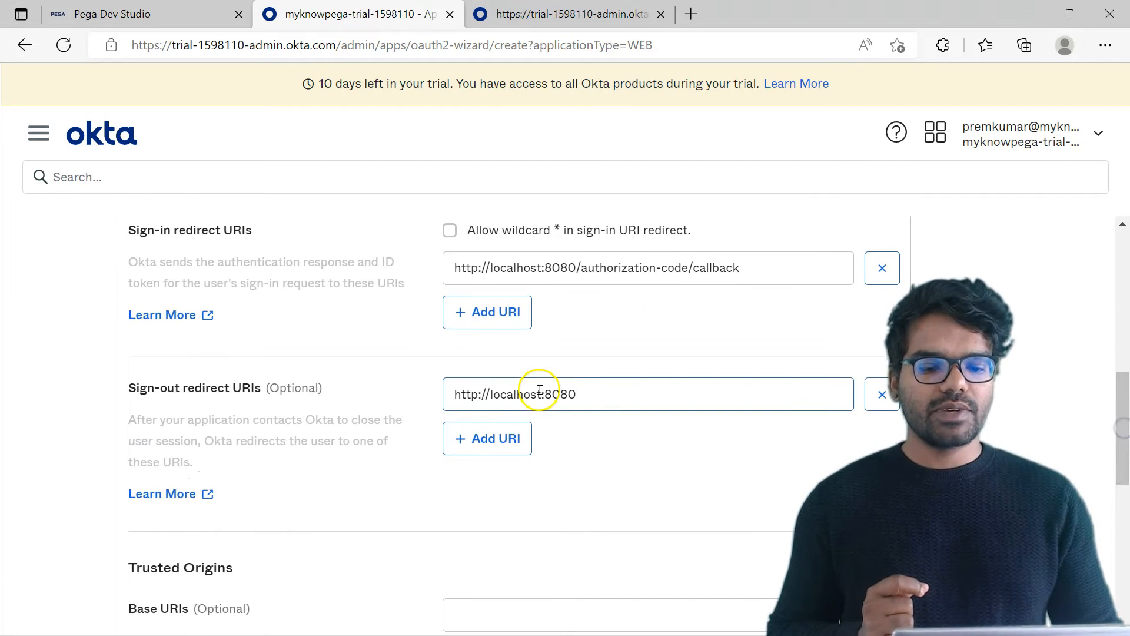
pyautogui.tripleClick(530, 396)
pyautogui.scroll(-7, 887, 407)
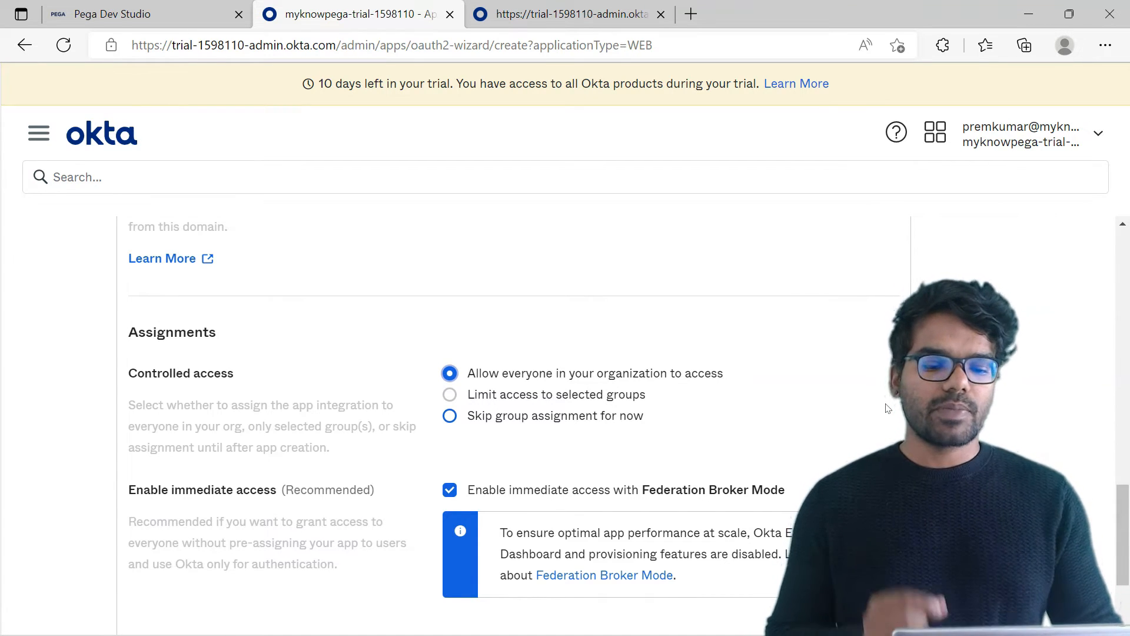
pyautogui.click(1036, 390)
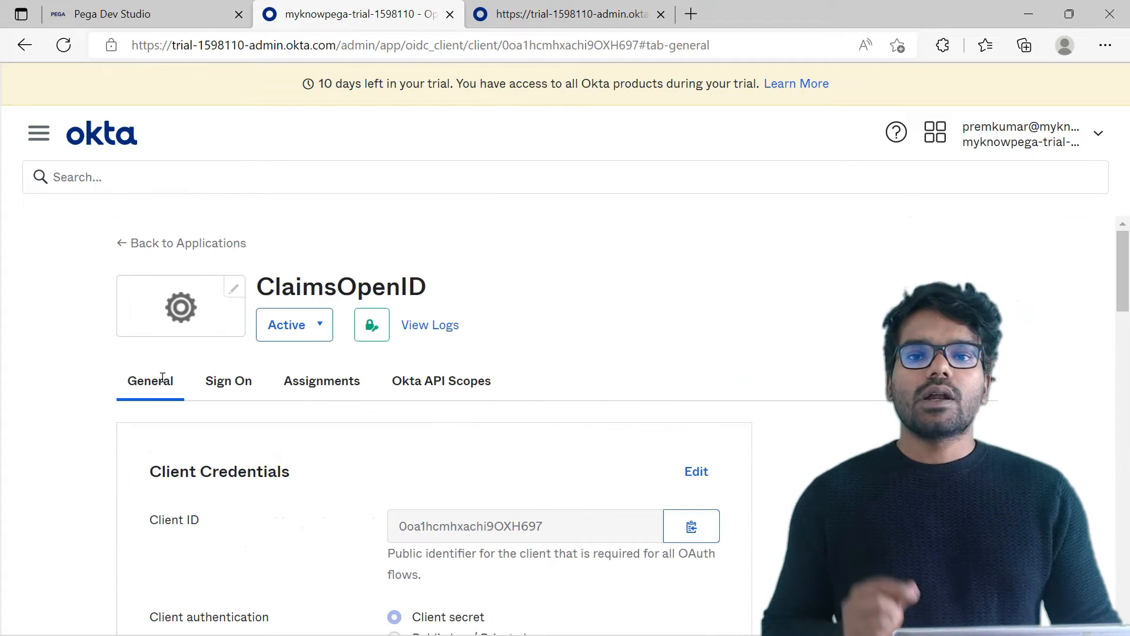
# Review the ClaimsOpenID app's assignments and its general settings, from client credentials down to the login redirect URIs.
pyautogui.click(304, 380)
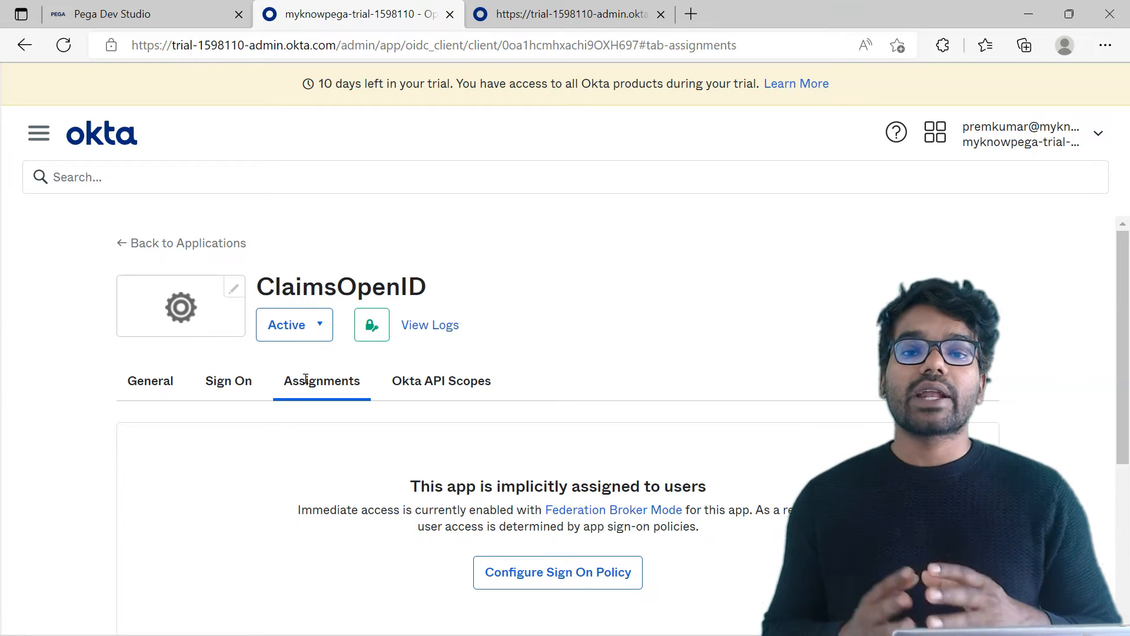
pyautogui.click(299, 379)
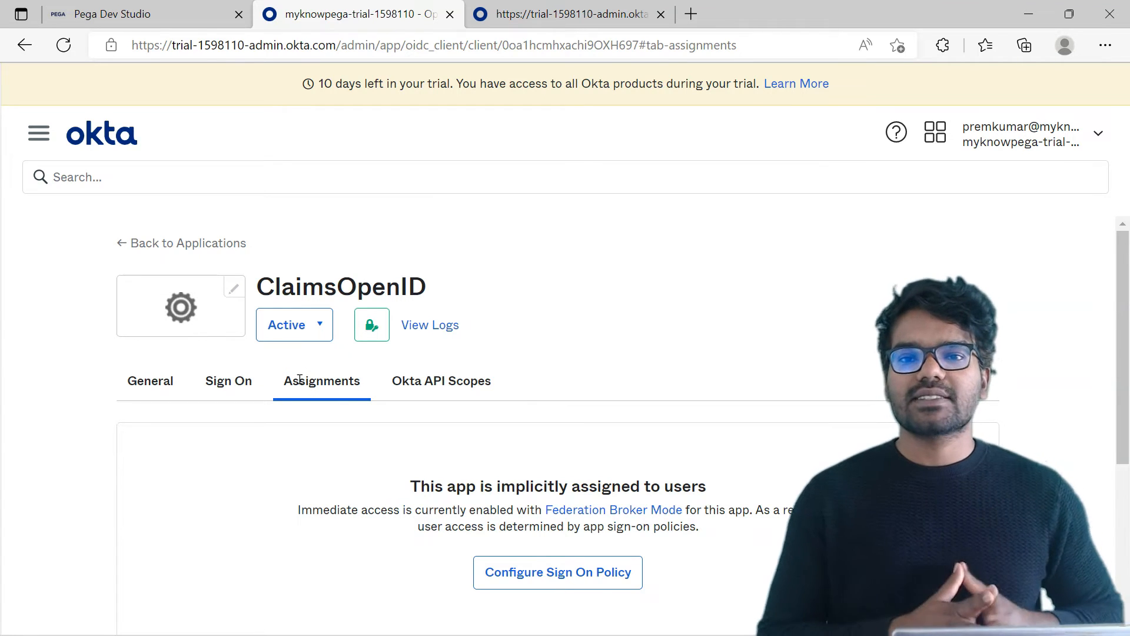
pyautogui.click(150, 381)
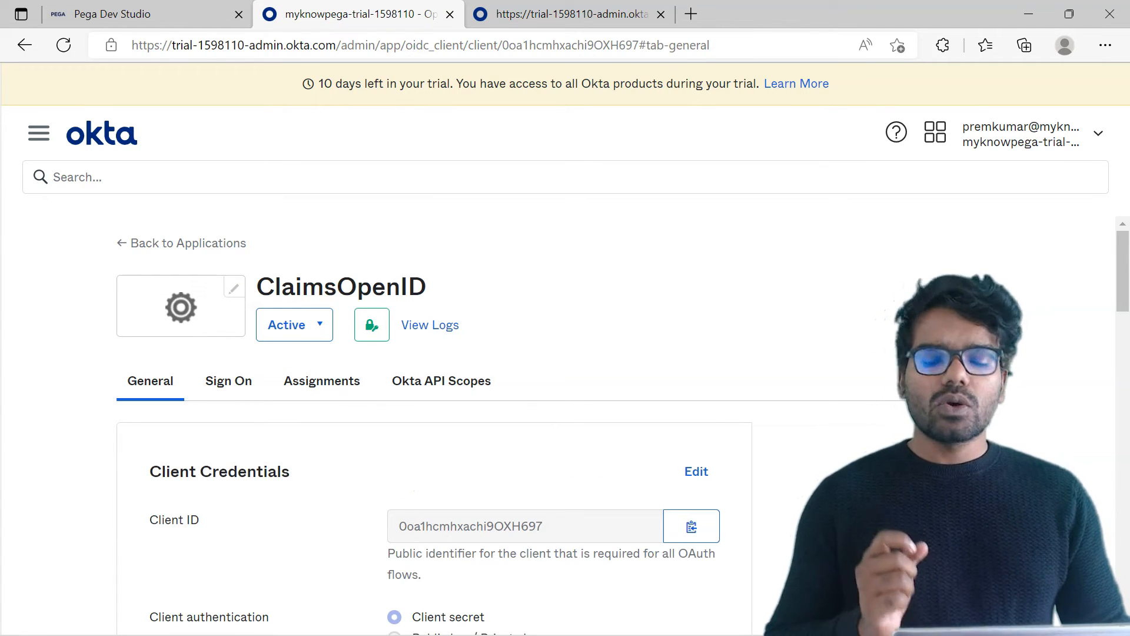
pyautogui.doubleClick(919, 353)
pyautogui.click(817, 353)
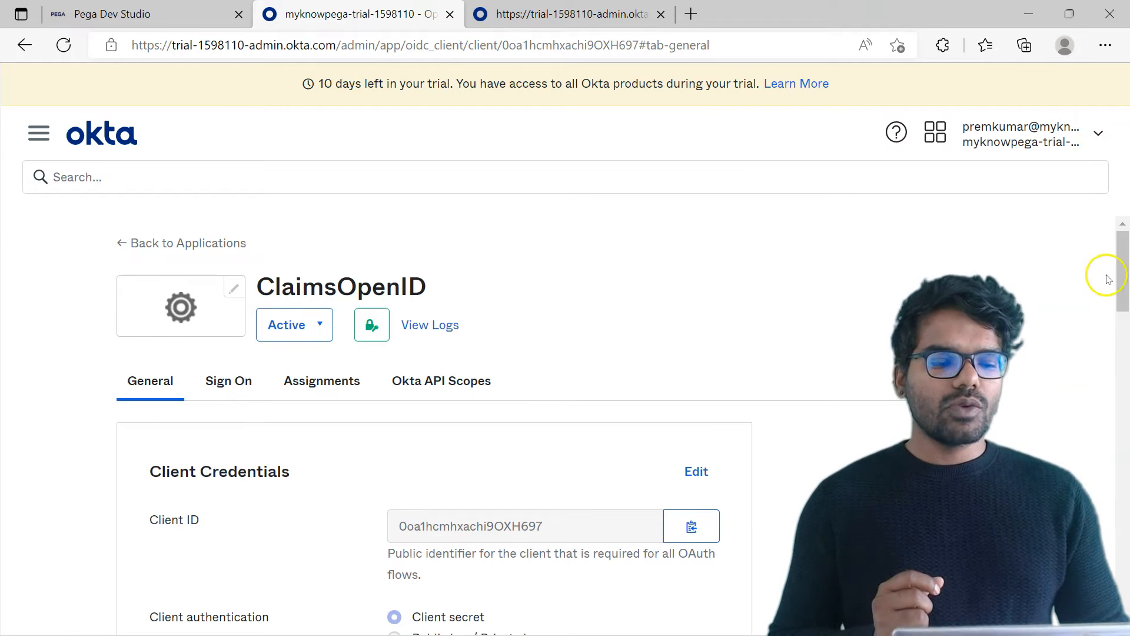
pyautogui.moveTo(1124, 284); pyautogui.dragTo(1126, 518)
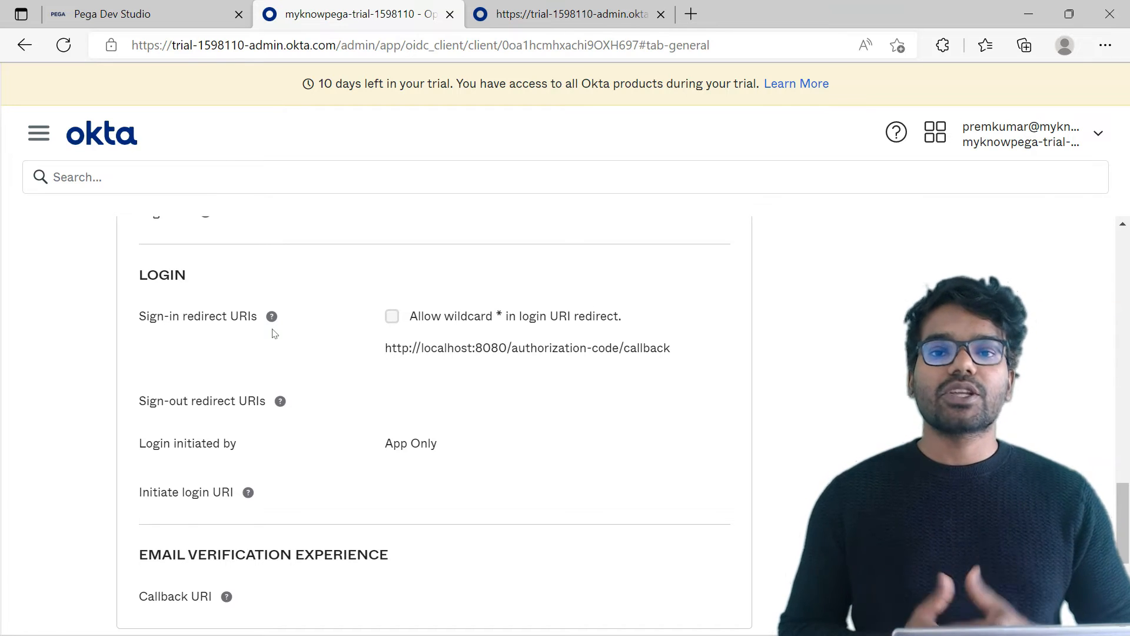
# Switch to Pega Dev Studio and start creating a new authentication service record.
pyautogui.click(676, 250)
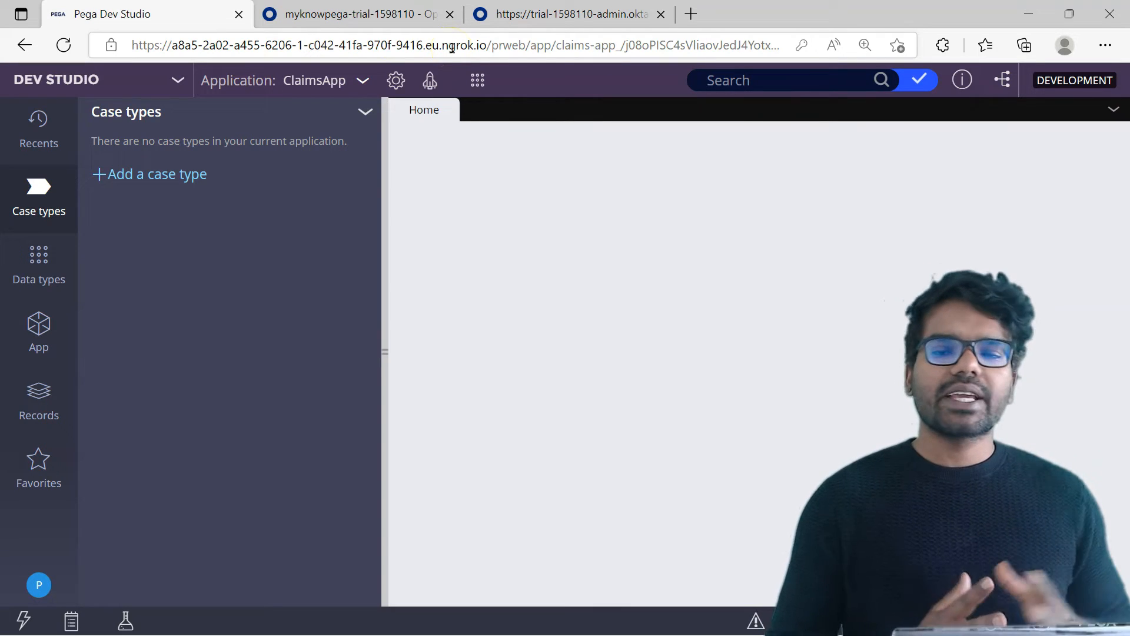
pyautogui.click(477, 81)
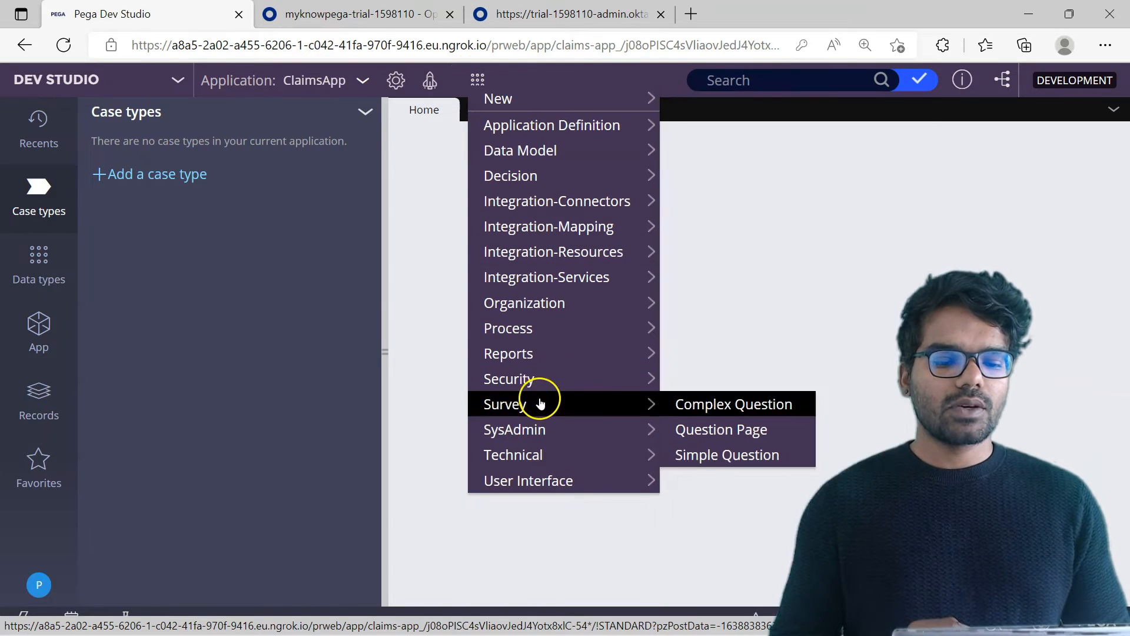
pyautogui.moveTo(535, 429)
pyautogui.click(733, 174)
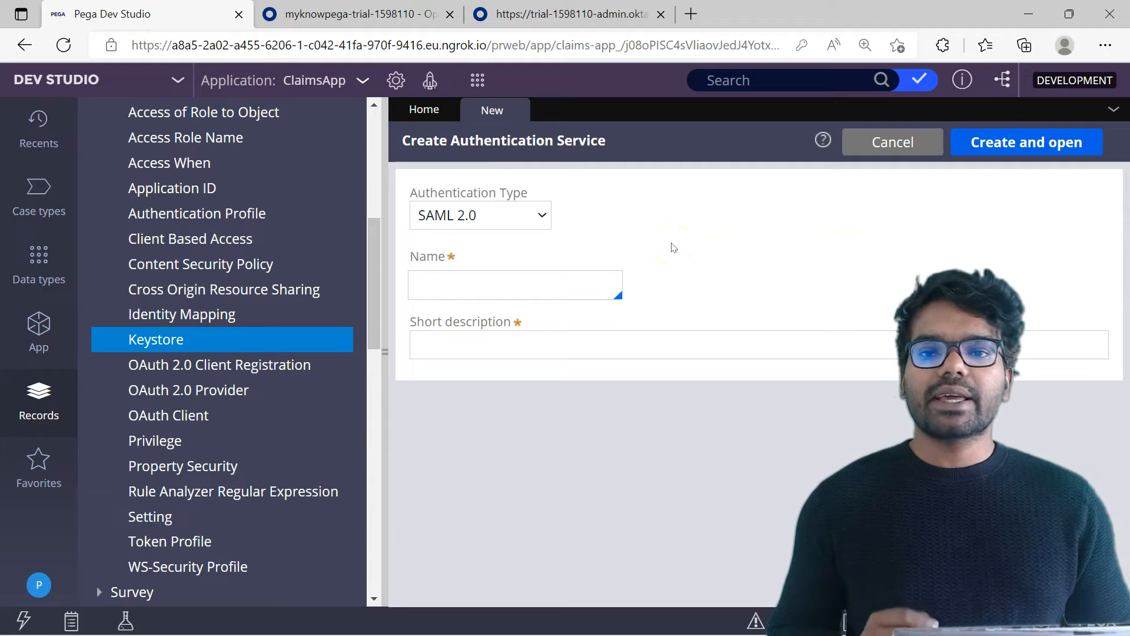
# Create an authentication service of type OpenID Connect named oktaOpenid and open it.
pyautogui.click(524, 214)
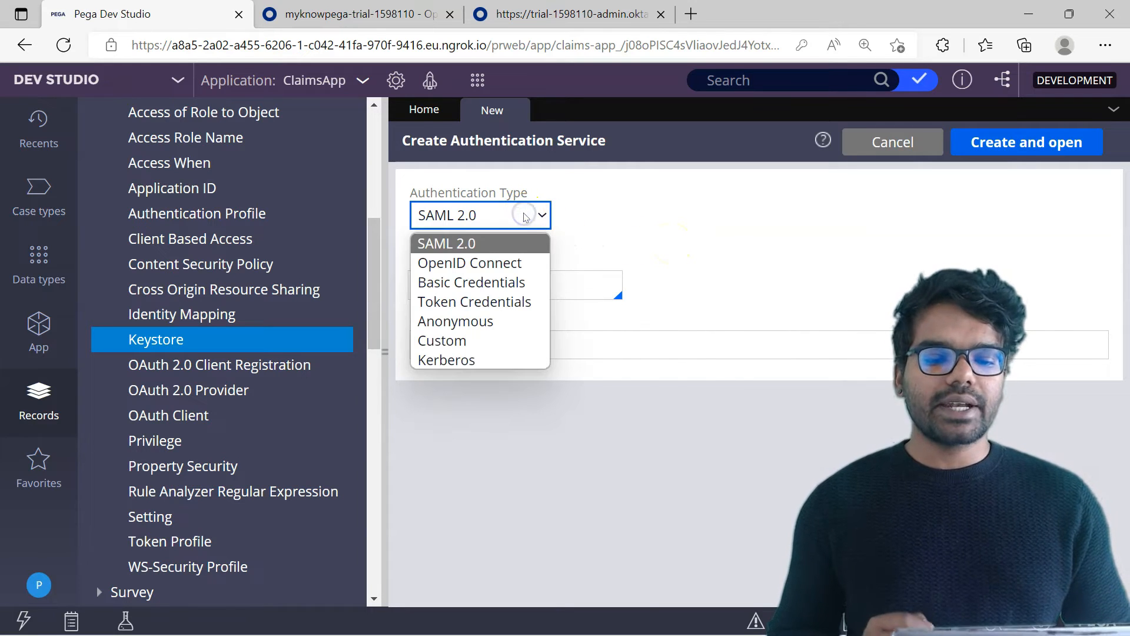
pyautogui.click(486, 263)
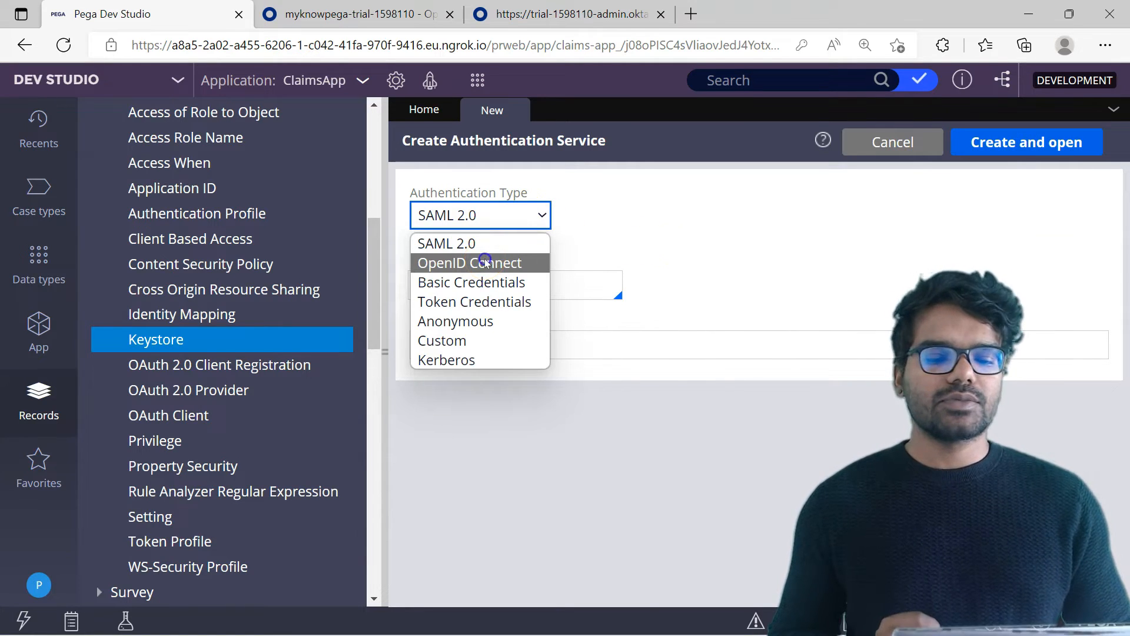
pyautogui.click(522, 294)
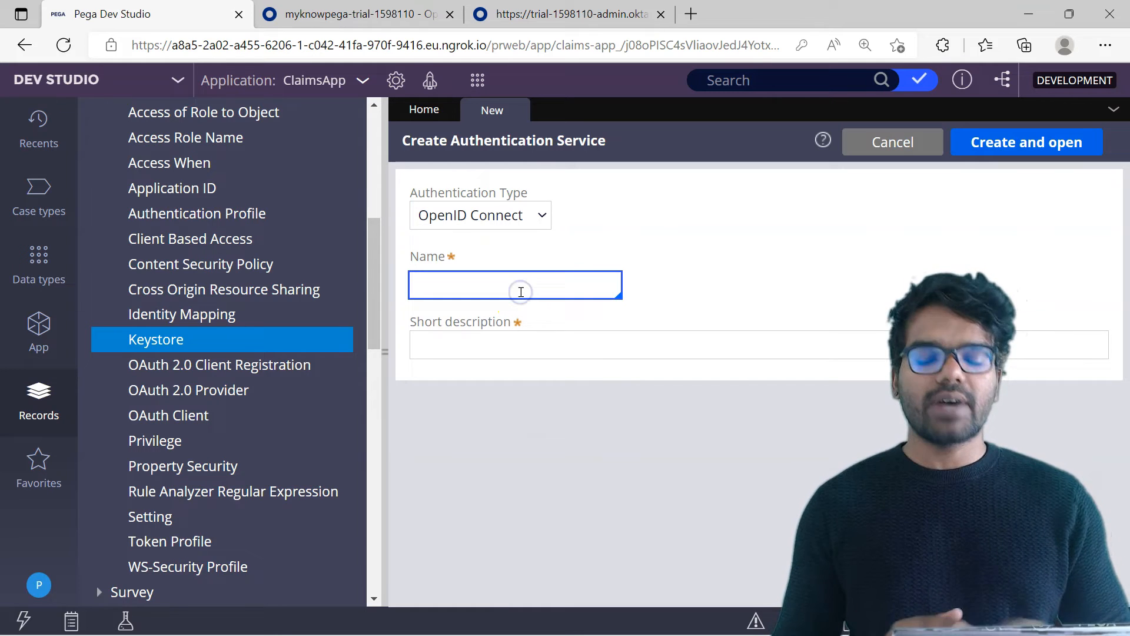
pyautogui.write('oktaOpenid')
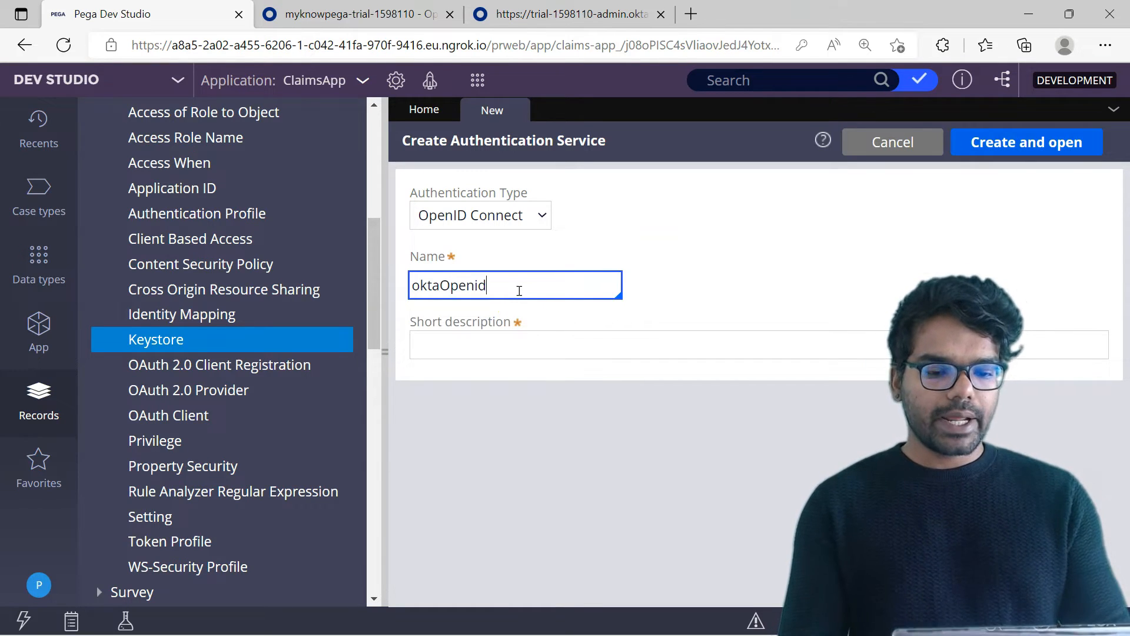
pyautogui.press('Tab')
pyautogui.click(1045, 144)
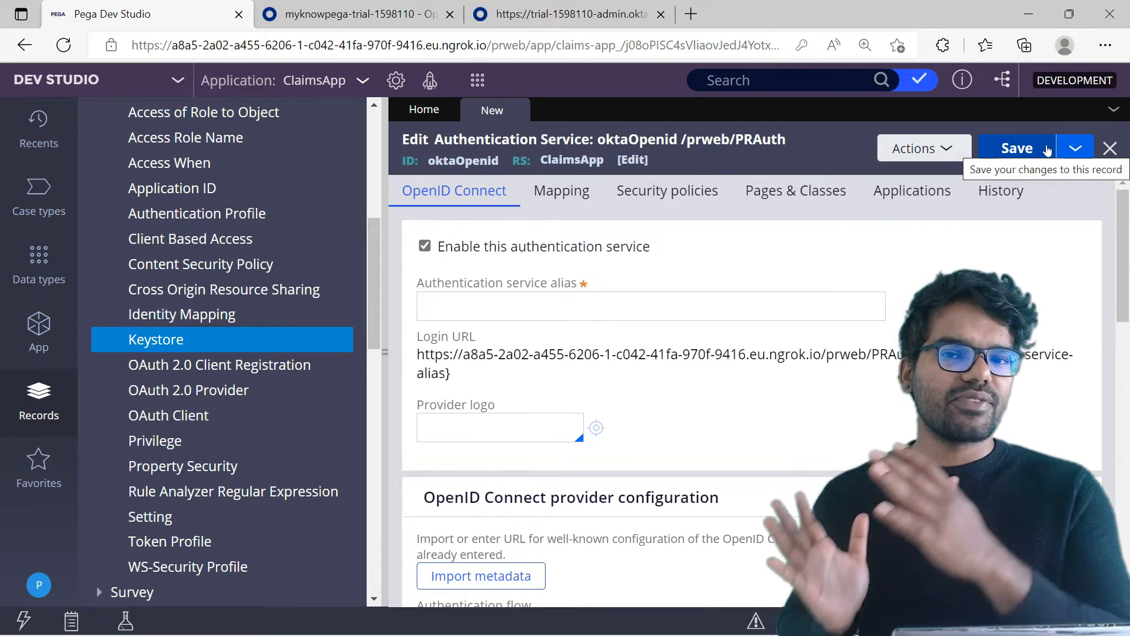
# Set the authentication service alias to openid.
pyautogui.click(607, 317)
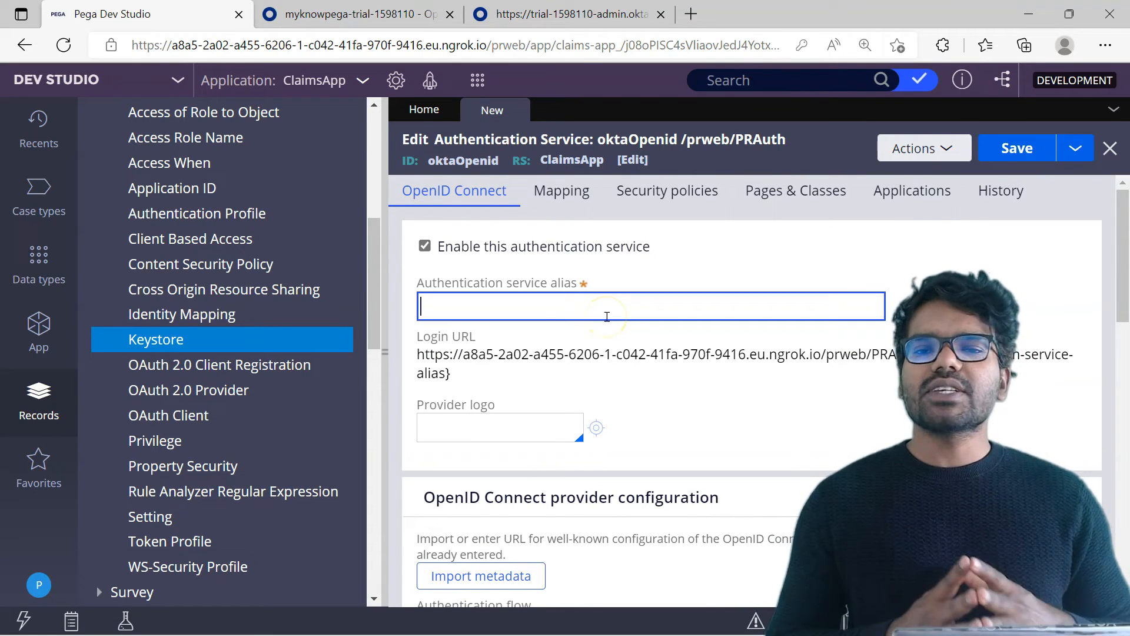
pyautogui.write('openid')
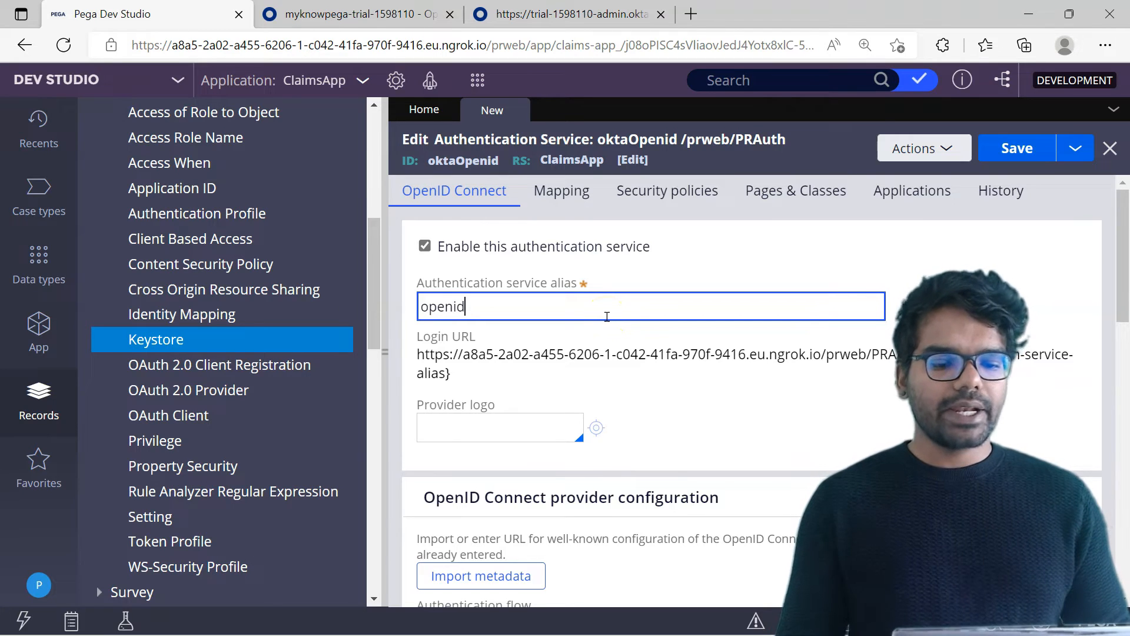
pyautogui.click(711, 419)
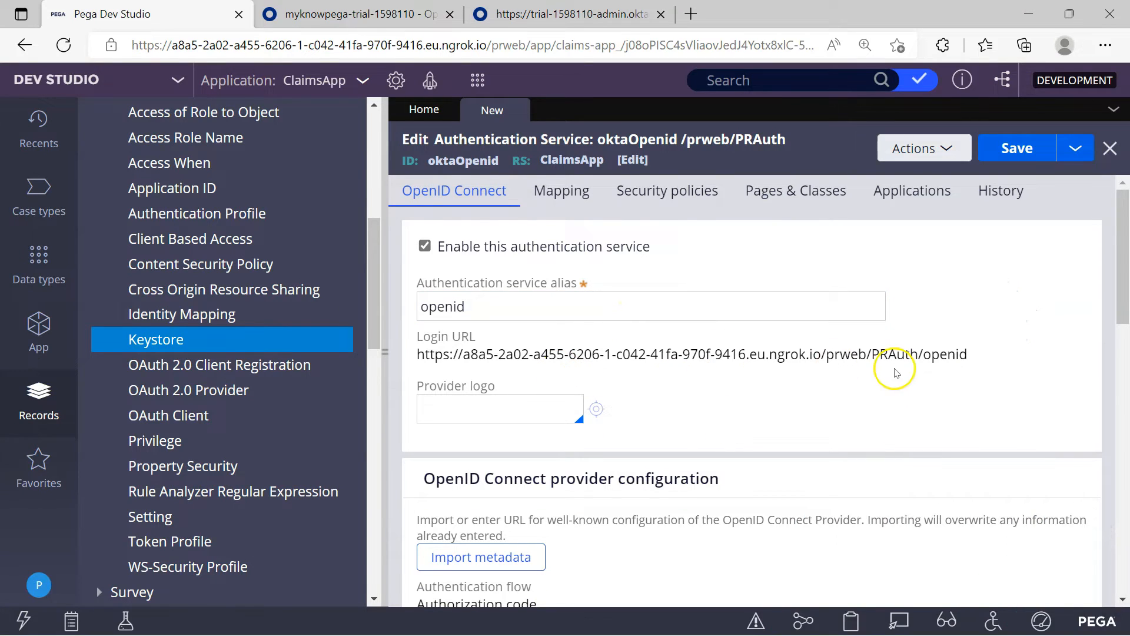
# Copy the full JSON of Okta's openid-configuration page into a new Visual Studio Code file, and return to Pega Dev Studio's provider configuration.
pyautogui.moveTo(1123, 268); pyautogui.dragTo(1128, 338)
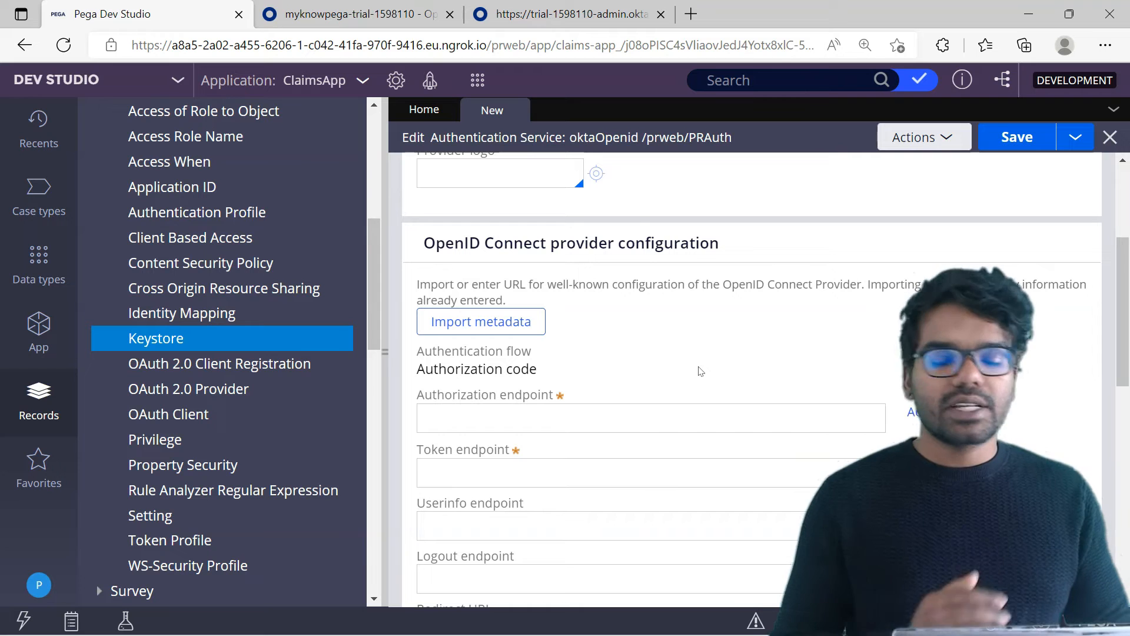
pyautogui.click(501, 459)
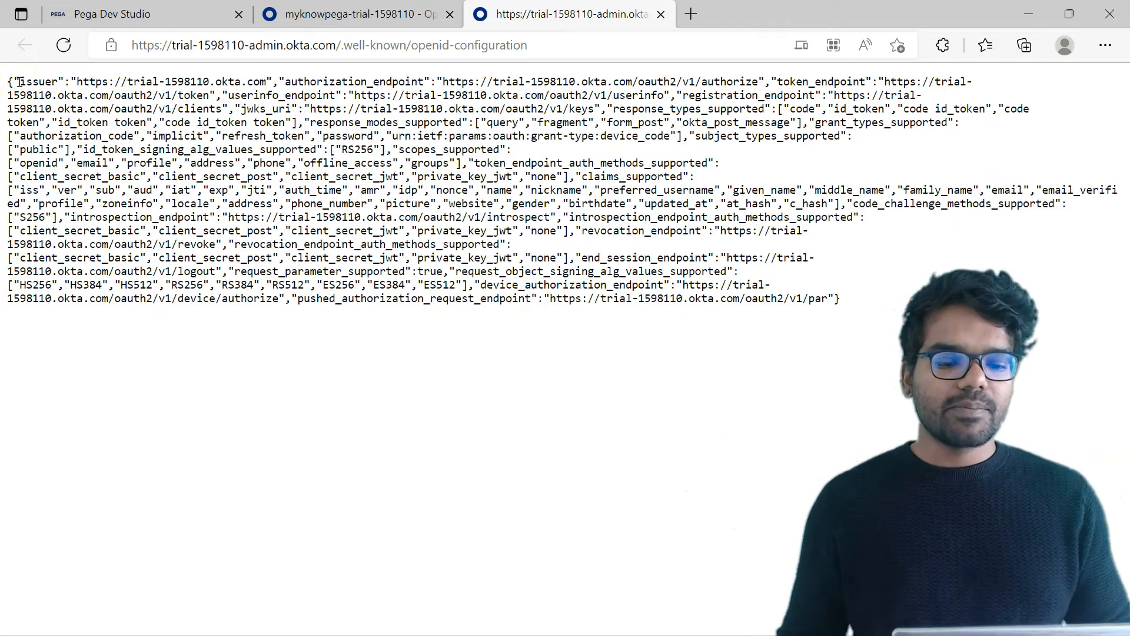
pyautogui.hotkey('ctrl', 'a')
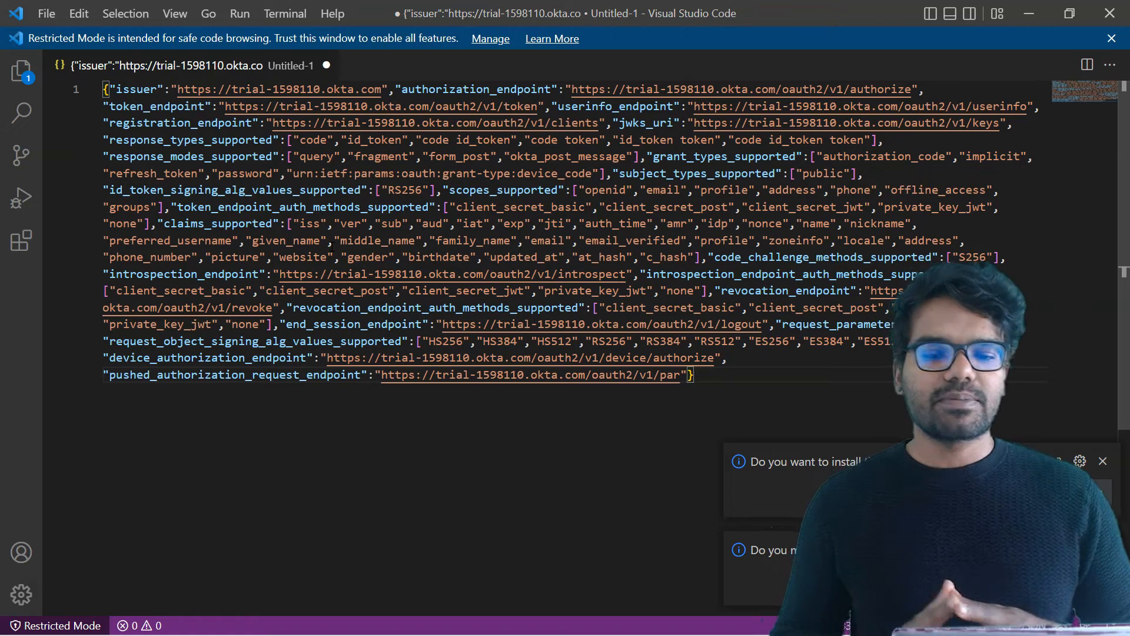
pyautogui.click(663, 320)
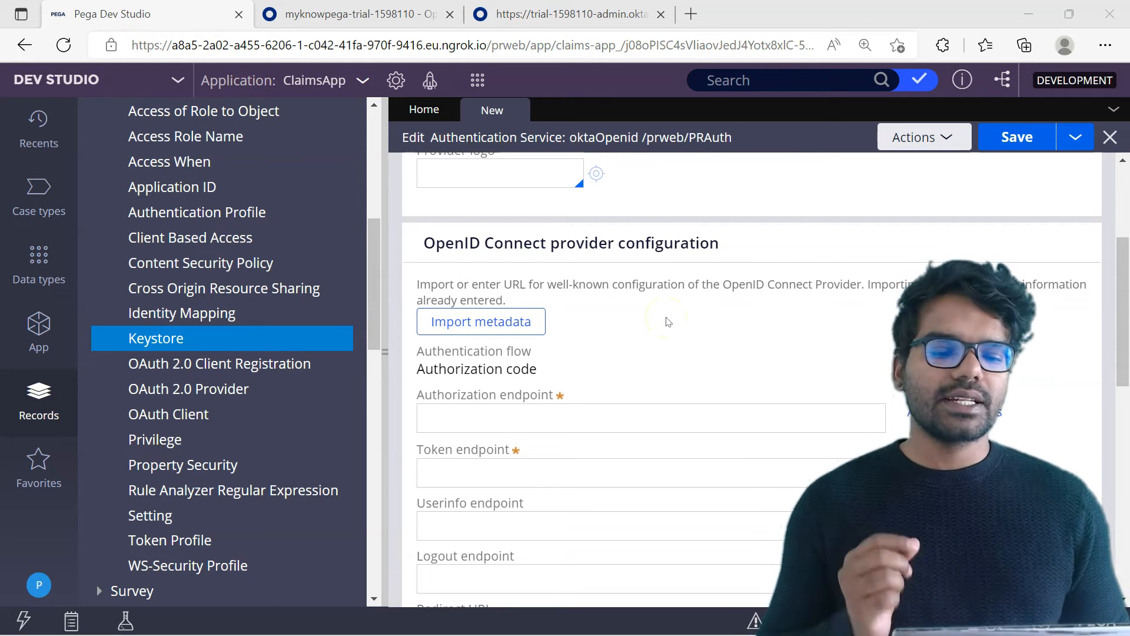
# Import the OpenID Connect provider metadata via the URL of Okta's openid-configuration page.
pyautogui.click(508, 321)
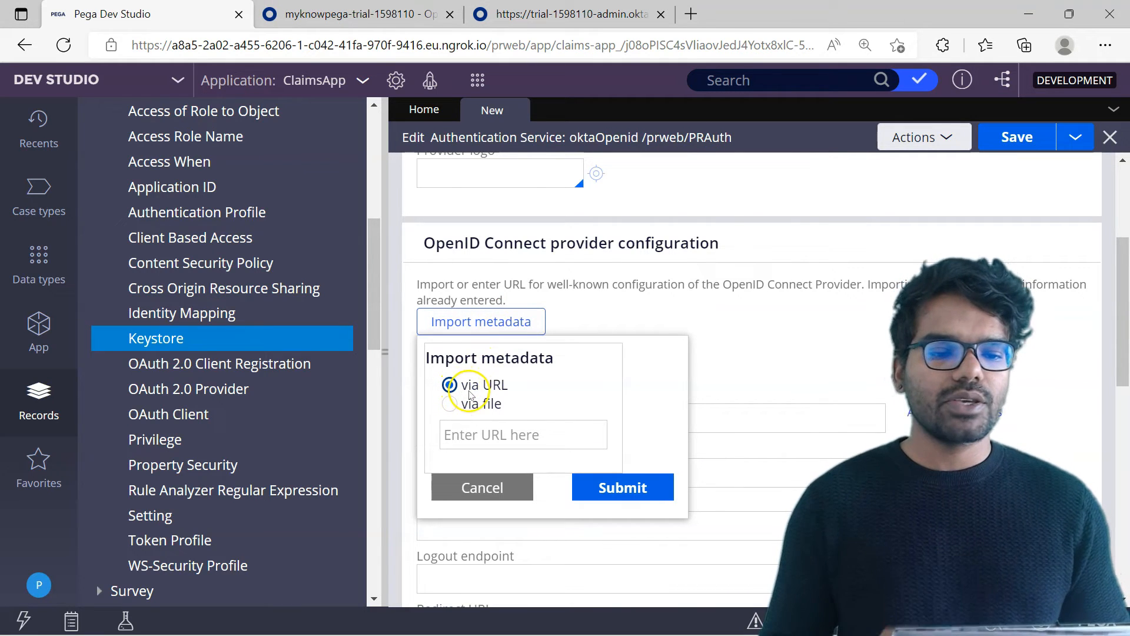
pyautogui.click(545, 13)
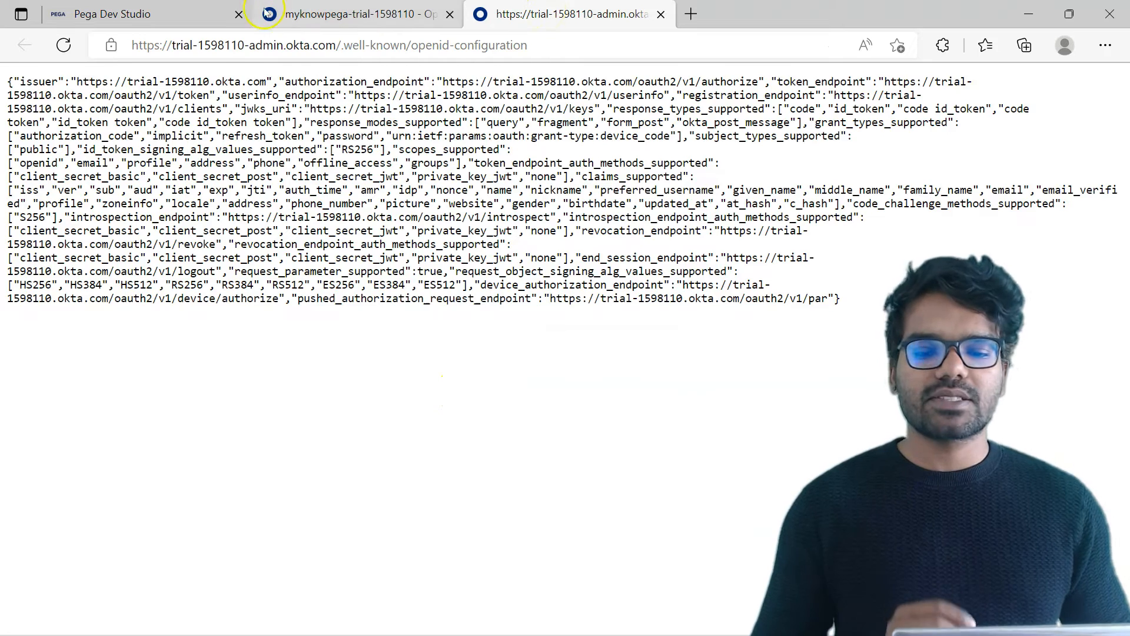
pyautogui.click(112, 13)
pyautogui.click(473, 435)
pyautogui.write('https://trial-1598110-admin.okta.com/.well-known/openid-configuration')
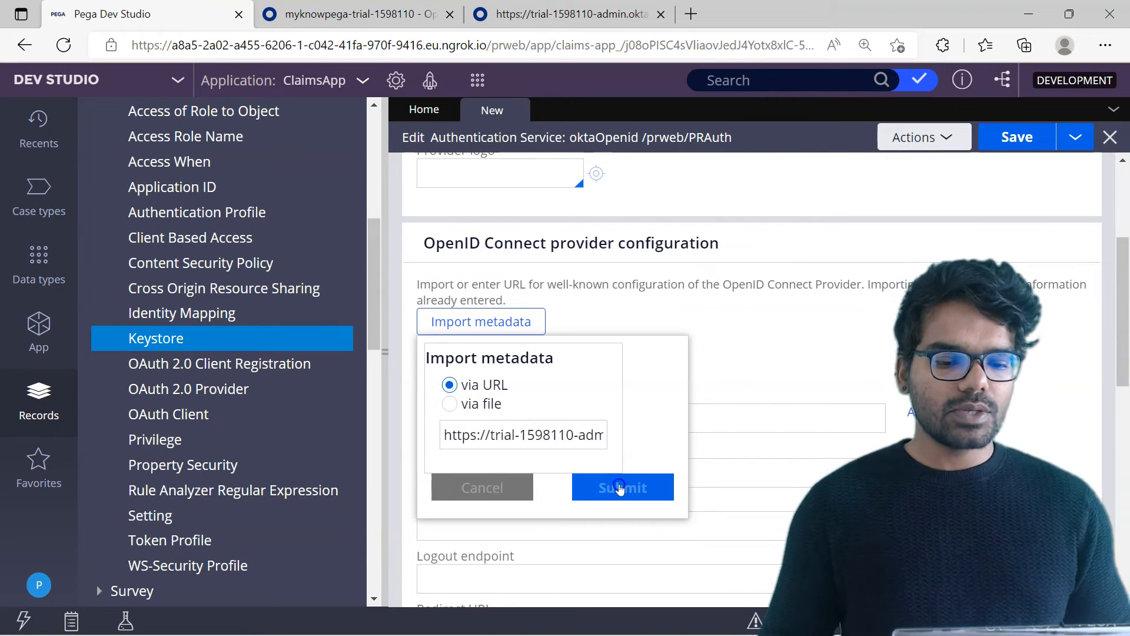
pyautogui.click(613, 478)
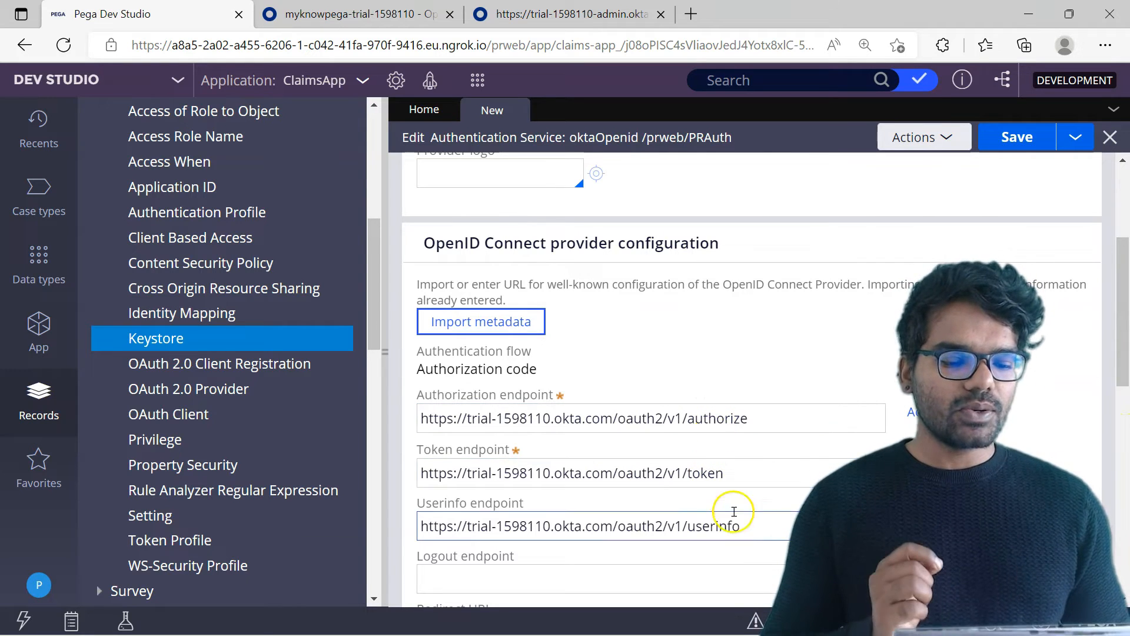
# Open the signature truststore's keystore record from the ID token processing settings and save it.
pyautogui.moveTo(1121, 283); pyautogui.dragTo(1123, 377)
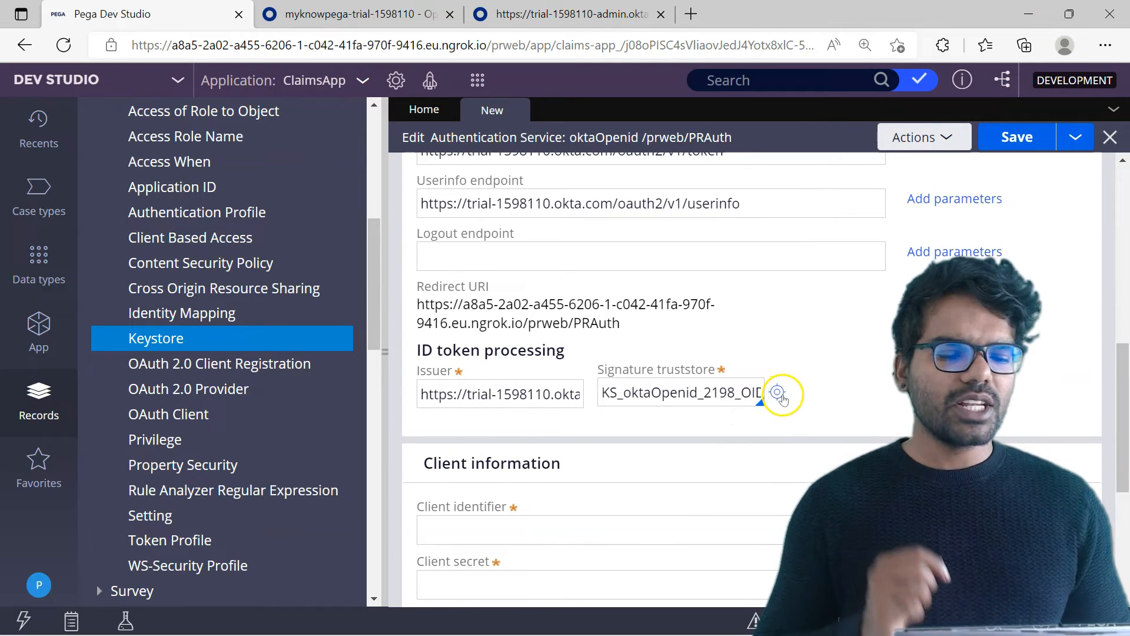
pyautogui.click(778, 393)
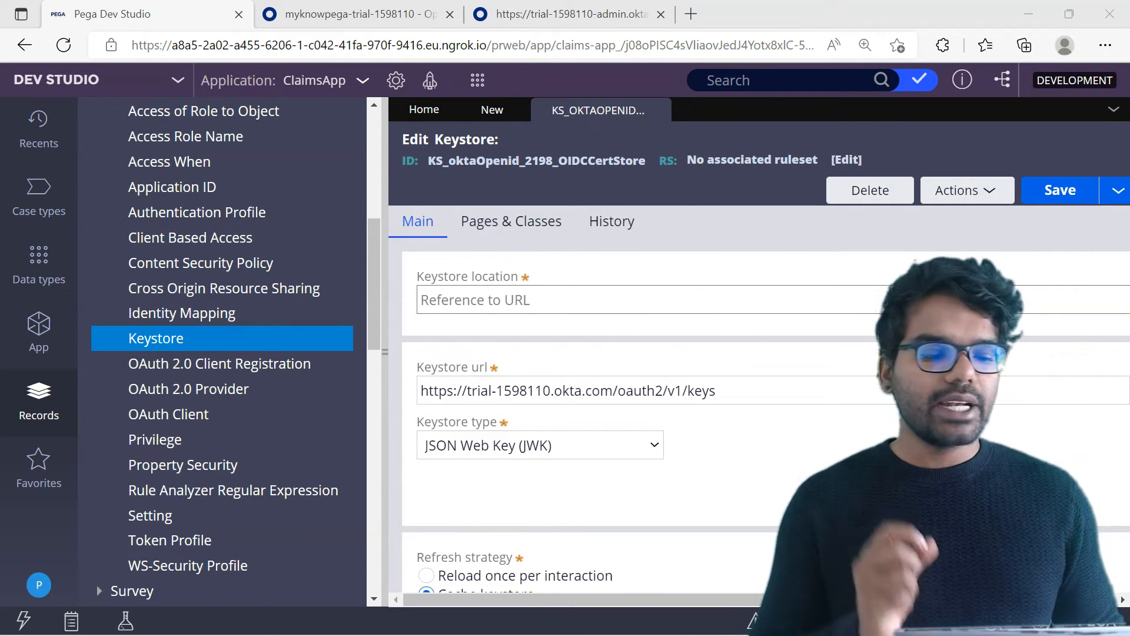
pyautogui.click(1060, 190)
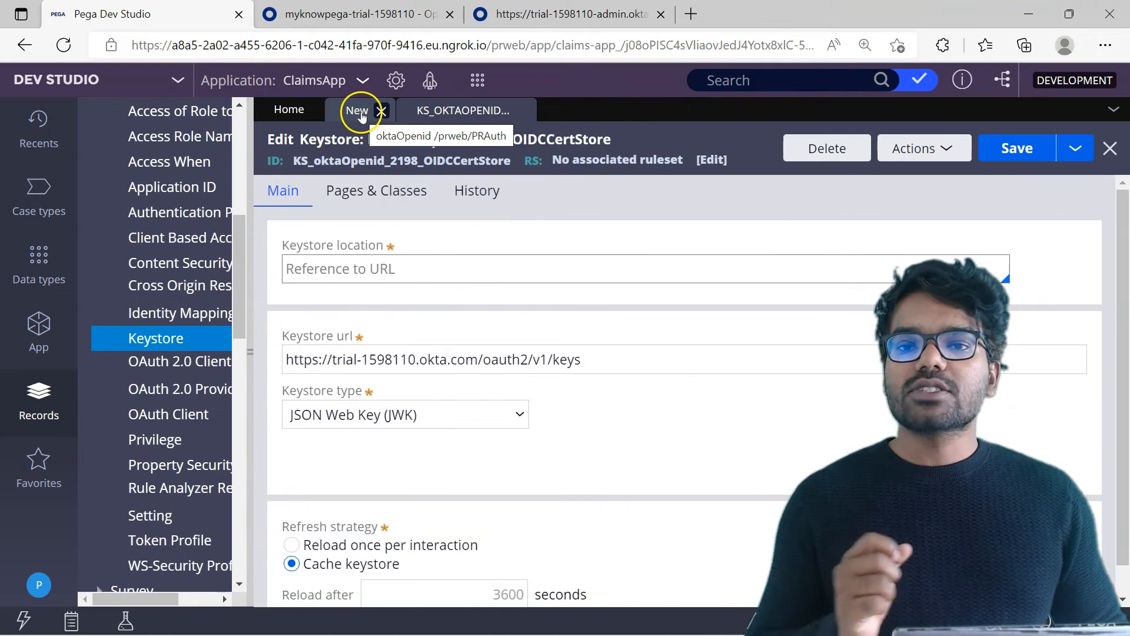
# Return to the oktaOpenid authentication service and fill in its client identifier with the client ID copied from the Okta app.
pyautogui.click(359, 110)
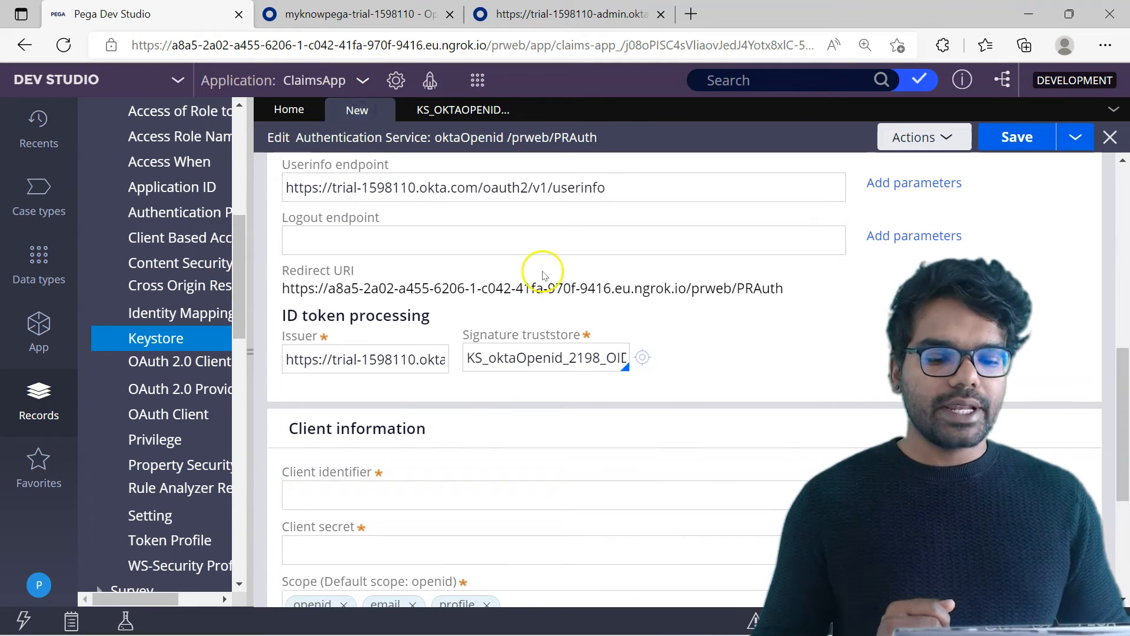
pyautogui.moveTo(1127, 376)
pyautogui.mouseDown()
pyautogui.moveTo(1129, 327)
pyautogui.moveTo(1125, 396)
pyautogui.mouseUp()
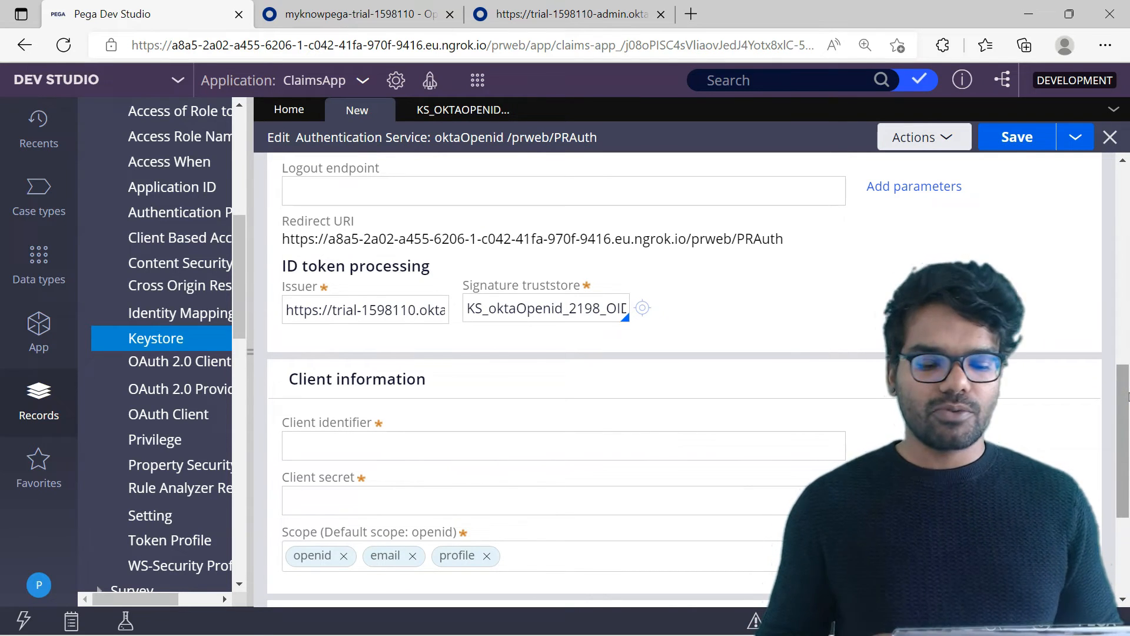
pyautogui.click(566, 495)
pyautogui.click(456, 531)
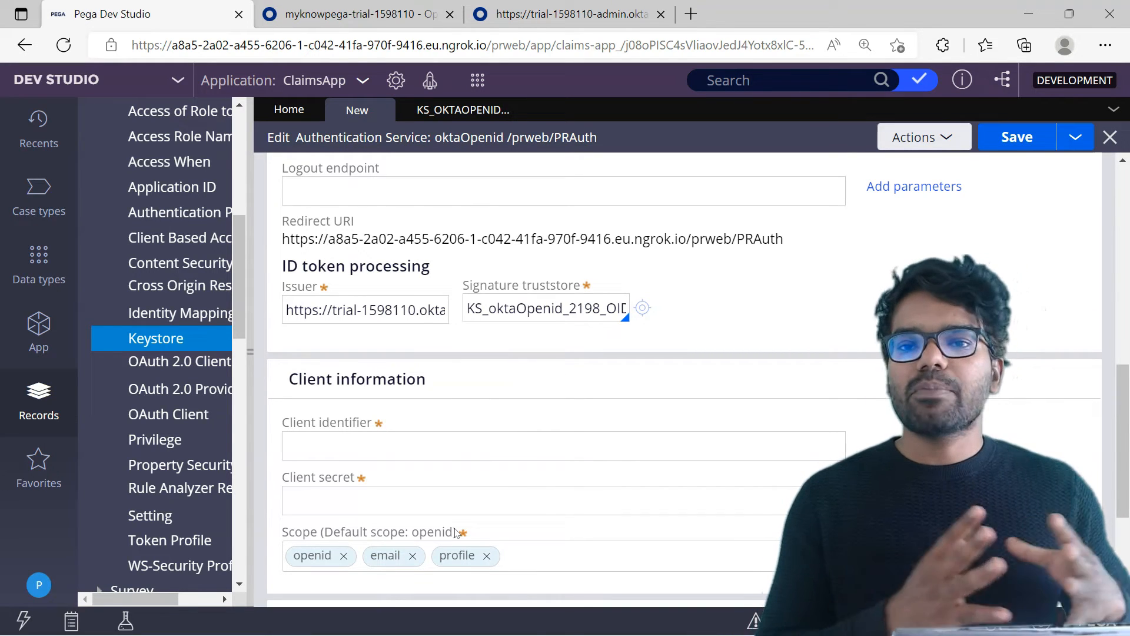
pyautogui.click(773, 280)
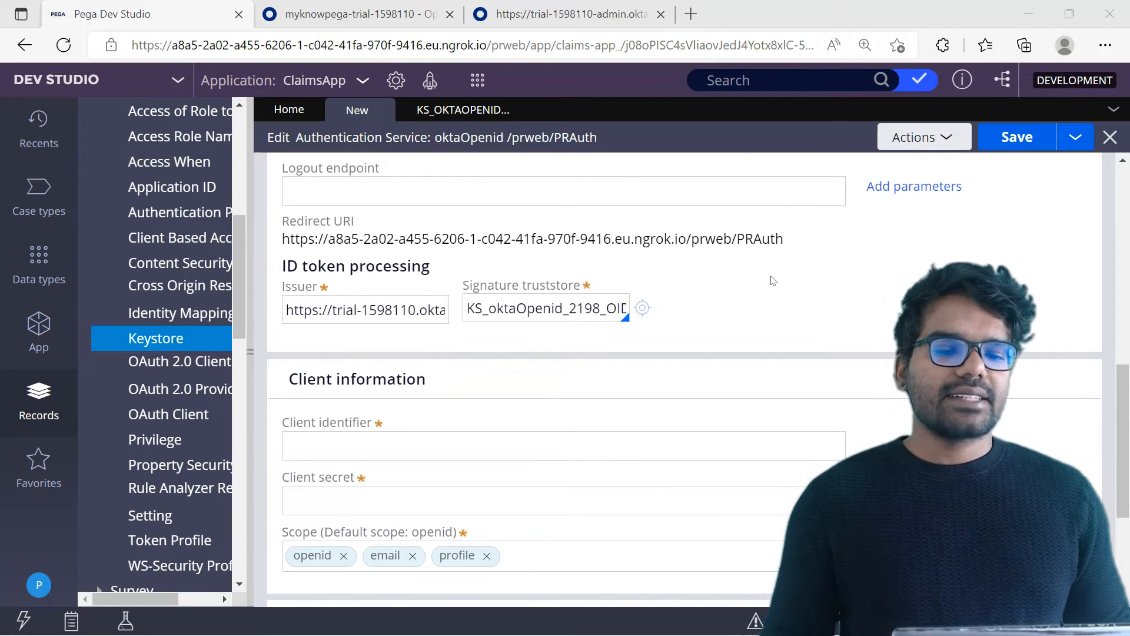
pyautogui.hotkey('ctrl', 'Tab')
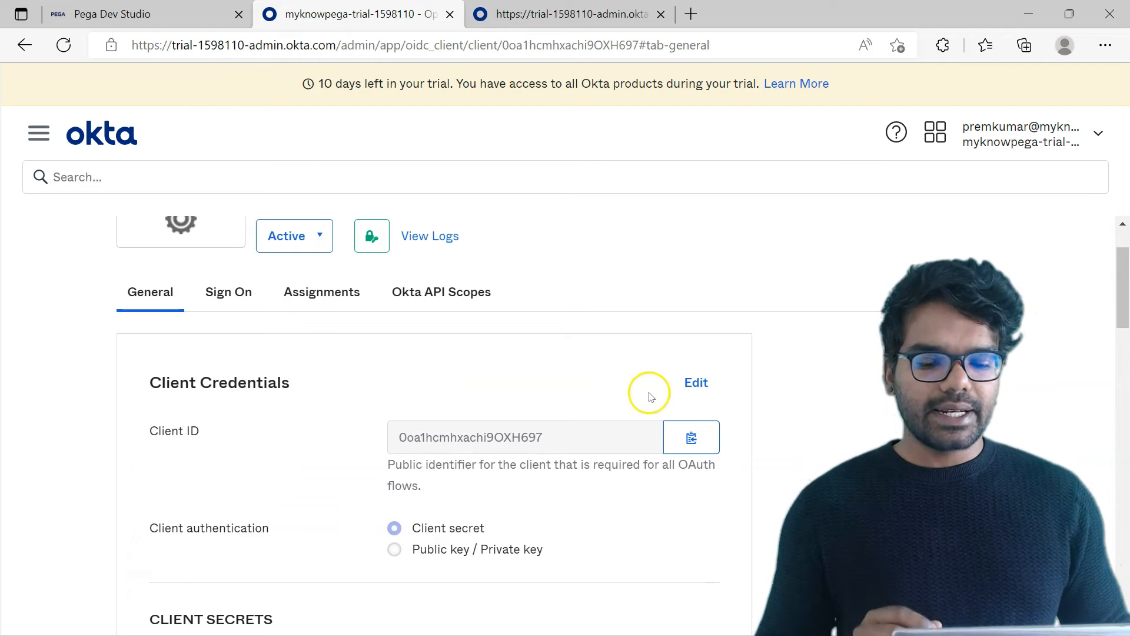
pyautogui.click(692, 437)
pyautogui.click(118, 13)
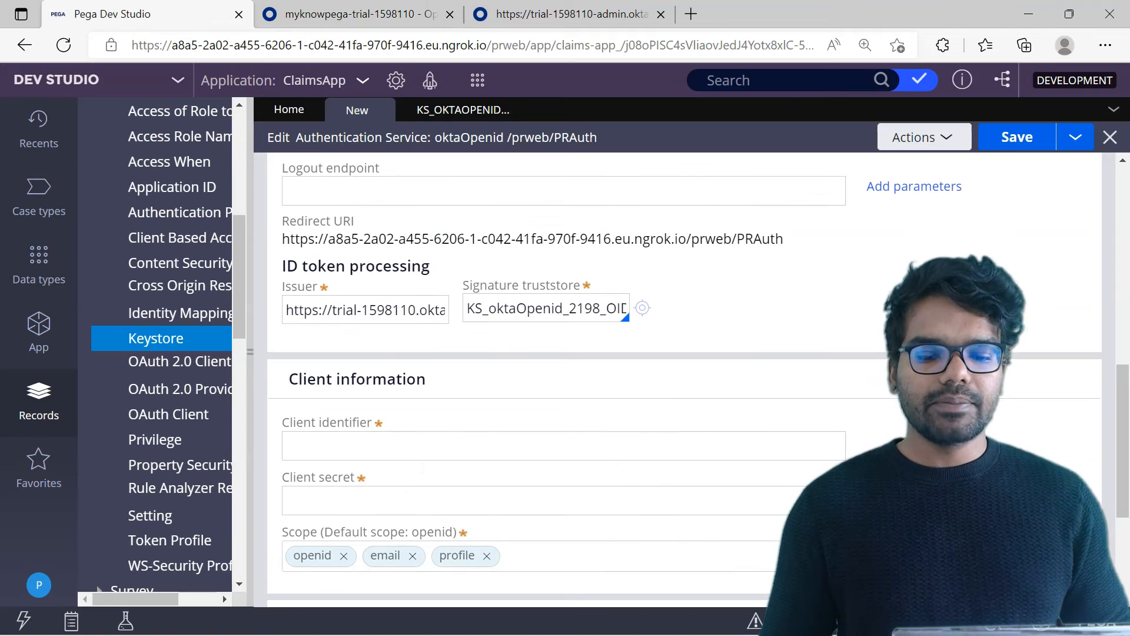
pyautogui.click(375, 443)
pyautogui.hotkey('ctrl', 'v')
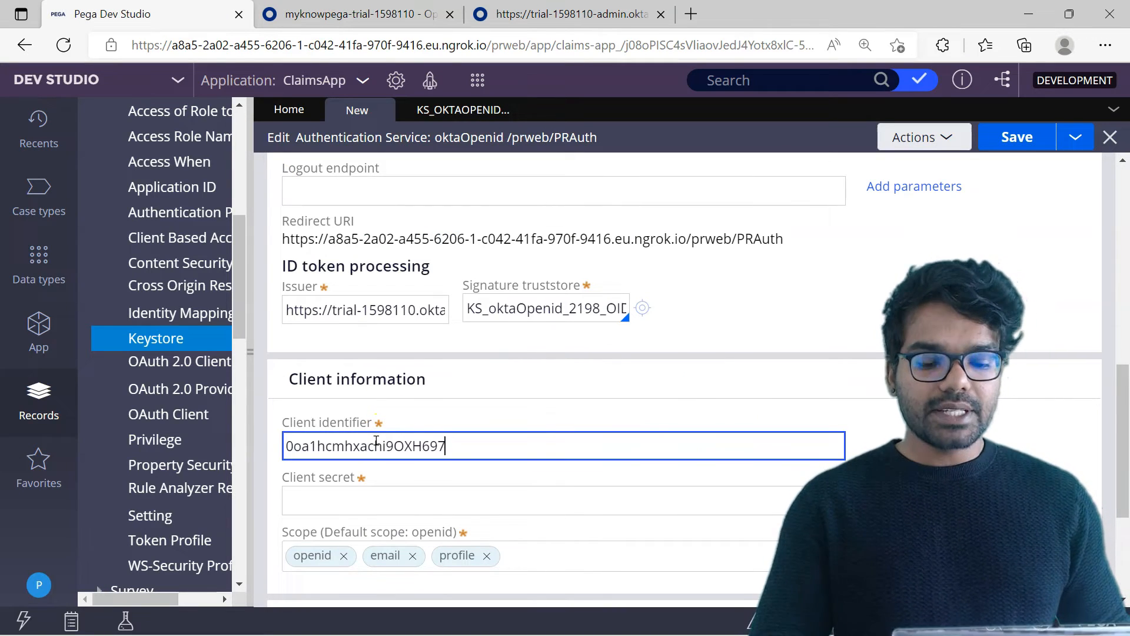
# Copy the Okta app's client secret and paste it into the authentication service's Client secret field.
pyautogui.hotkey('ctrl', 'Tab')
pyautogui.scroll(-6, 647, 413)
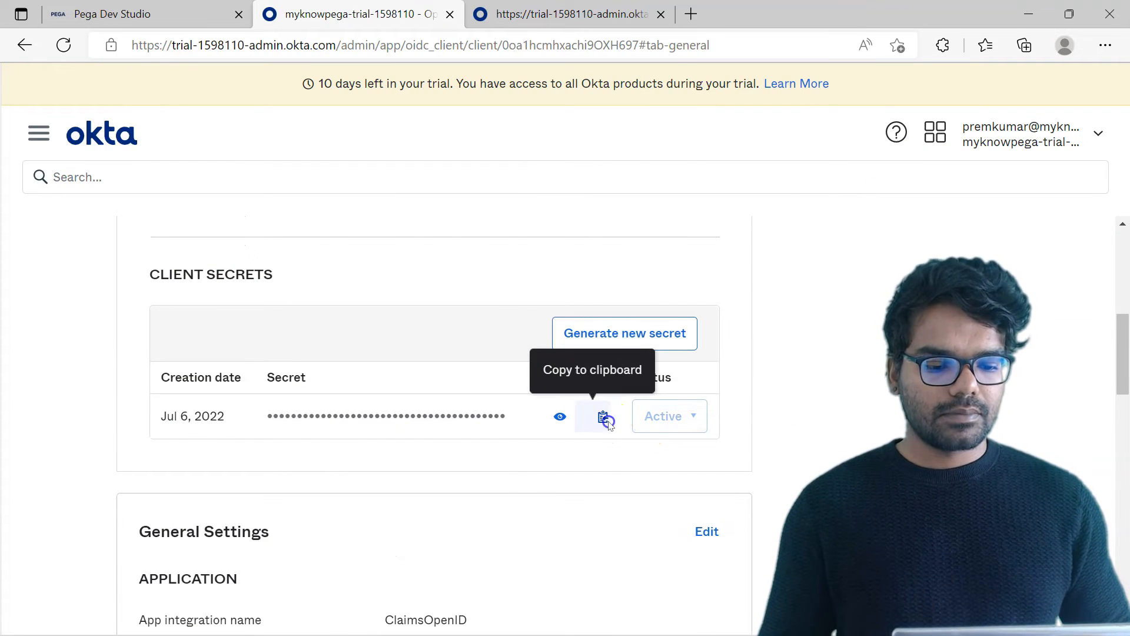
pyautogui.click(605, 418)
pyautogui.hotkey('ctrl', 'shift', 'Tab')
pyautogui.click(331, 497)
pyautogui.hotkey('ctrl', 'v')
# Copy Pega's redirect URI and set it as the sign-in redirect URI in the Okta app's general settings, replacing the localhost callback.
pyautogui.scroll(2, 762, 394)
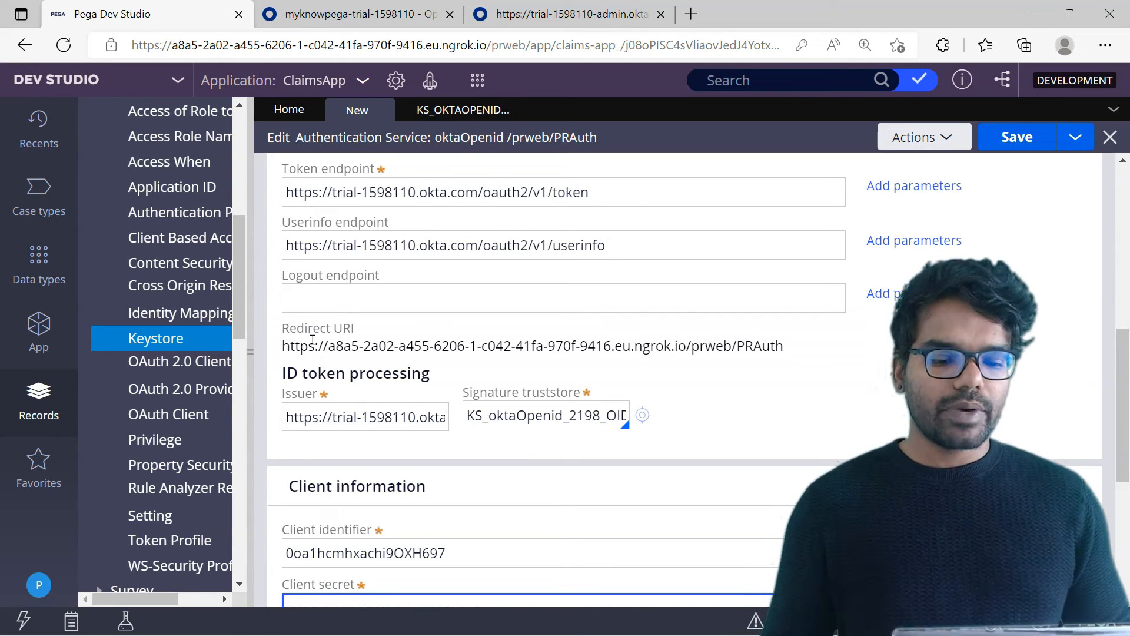
pyautogui.moveTo(282, 345); pyautogui.dragTo(778, 349)
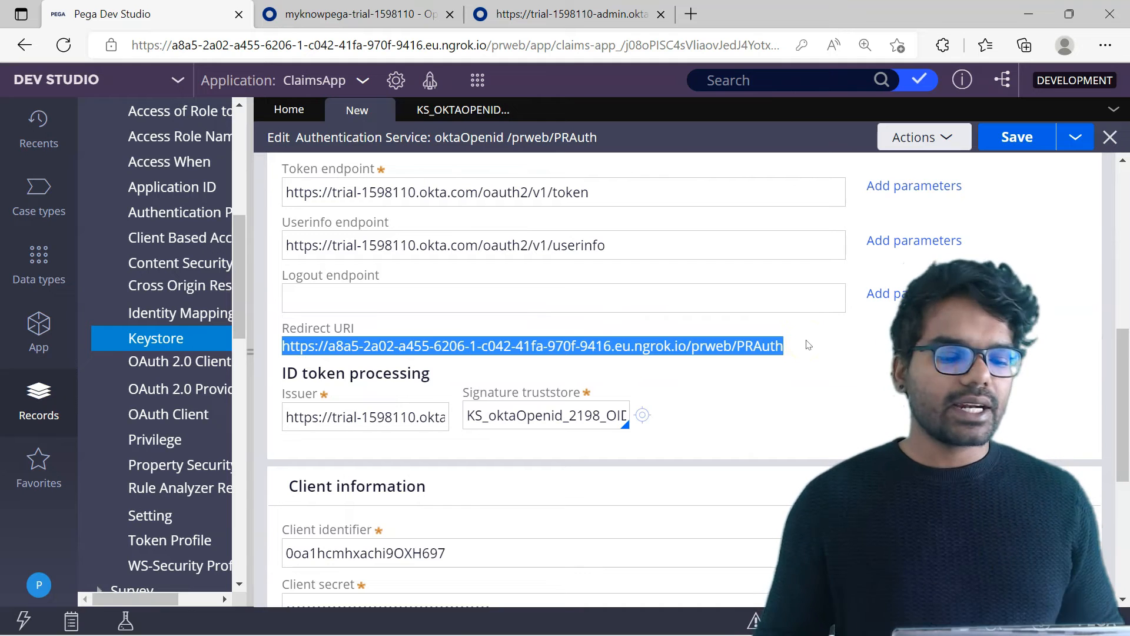
pyautogui.click(353, 14)
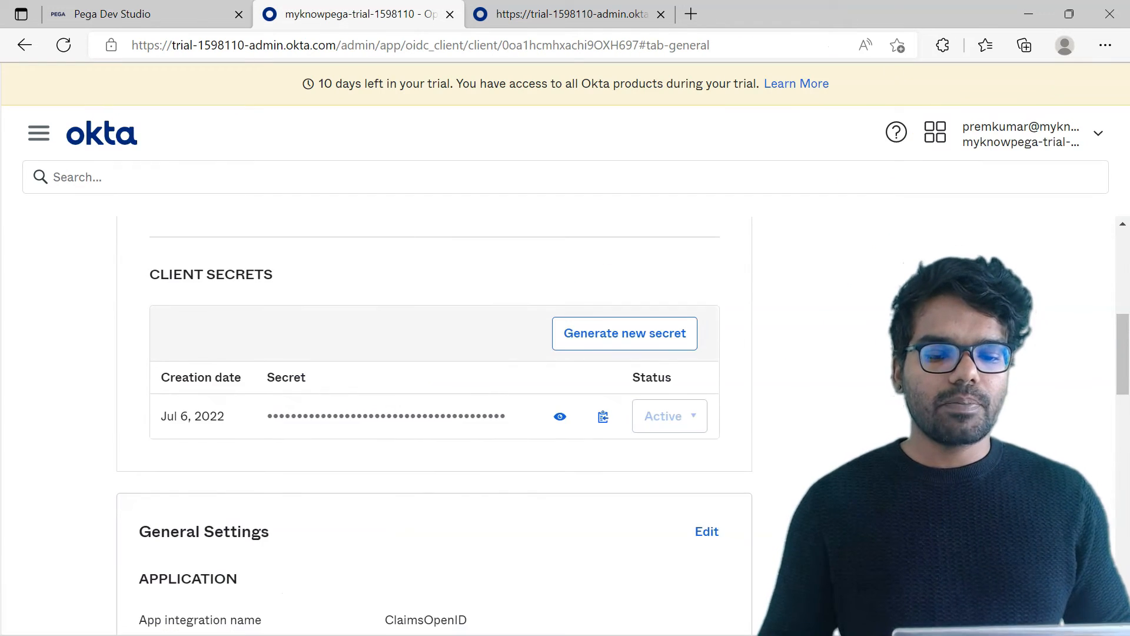
pyautogui.scroll(-3, 1112, 379)
pyautogui.click(706, 306)
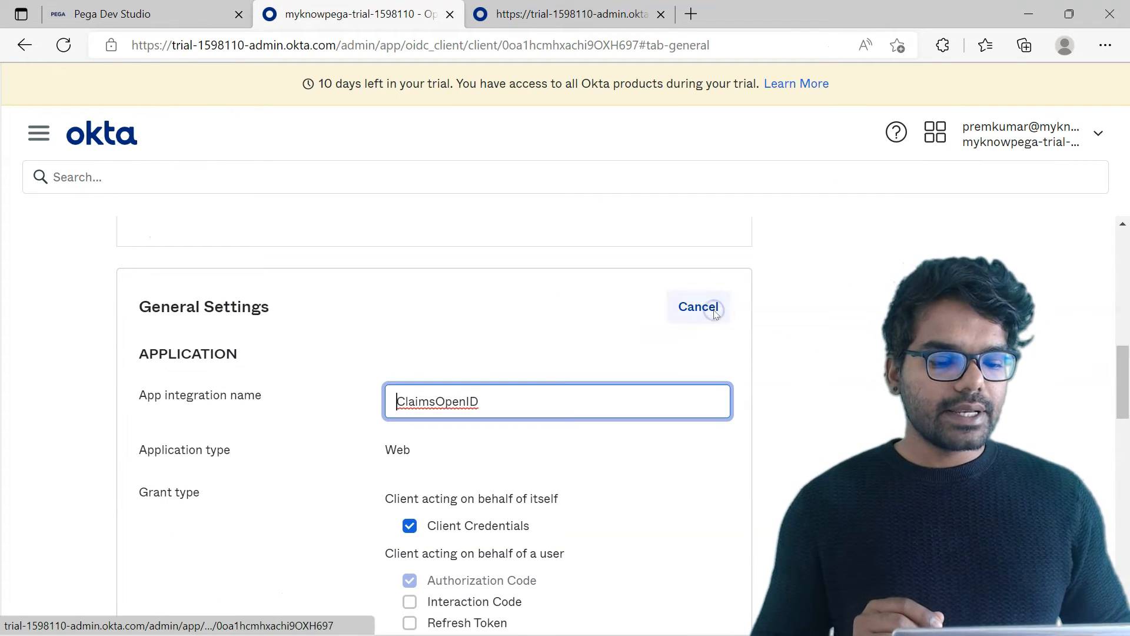
pyautogui.moveTo(1119, 363); pyautogui.dragTo(1126, 443)
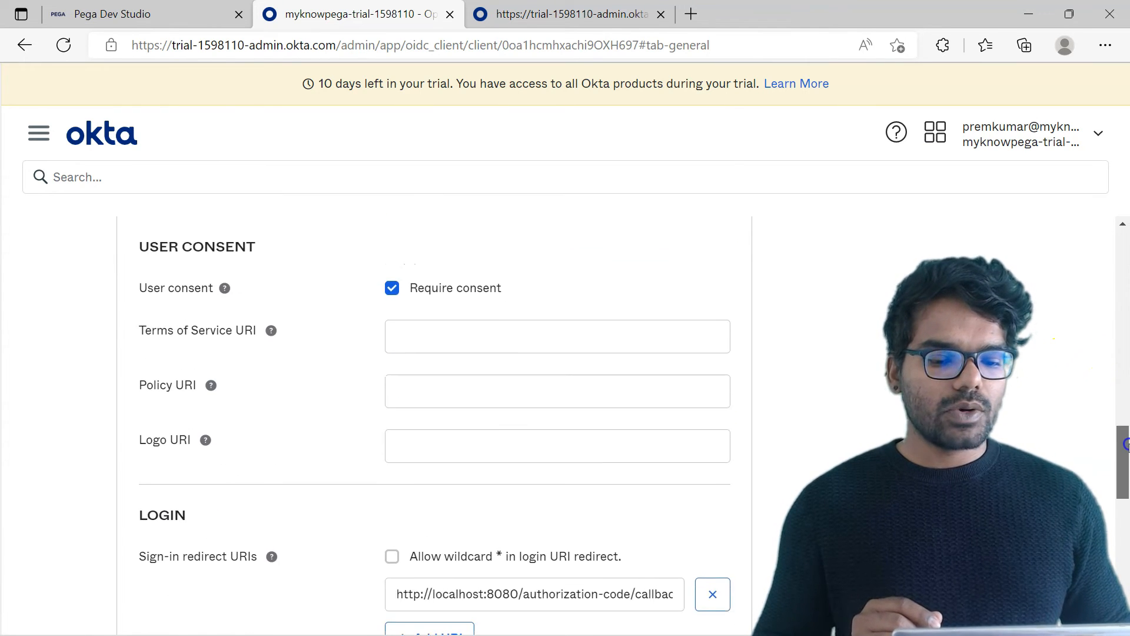
pyautogui.moveTo(1125, 443); pyautogui.dragTo(1128, 471)
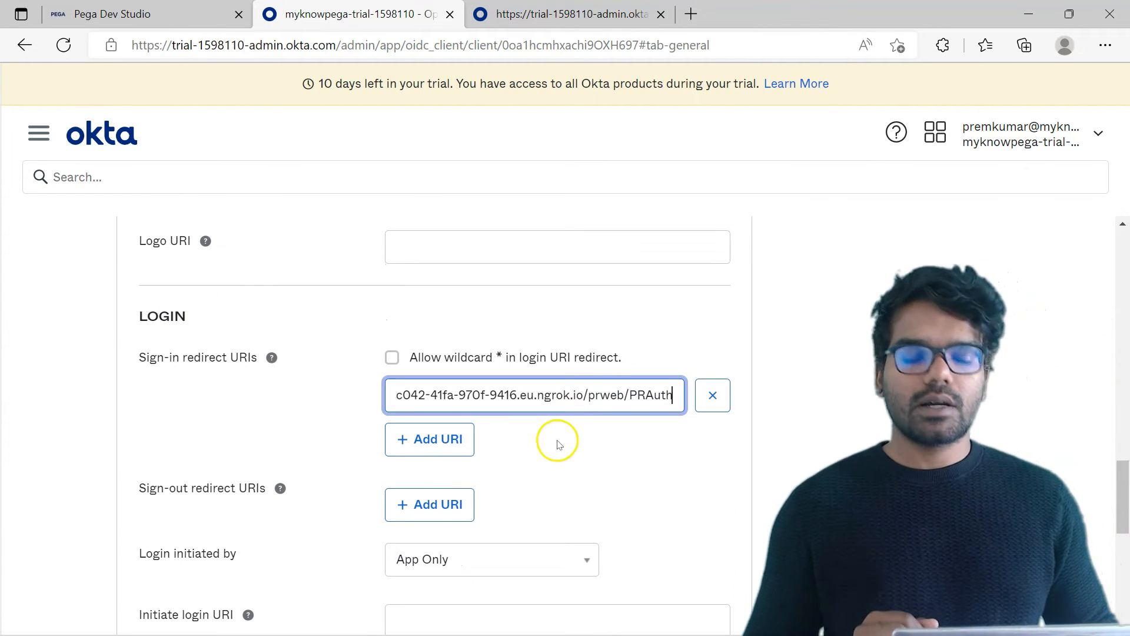
pyautogui.moveTo(1125, 482); pyautogui.dragTo(1126, 553)
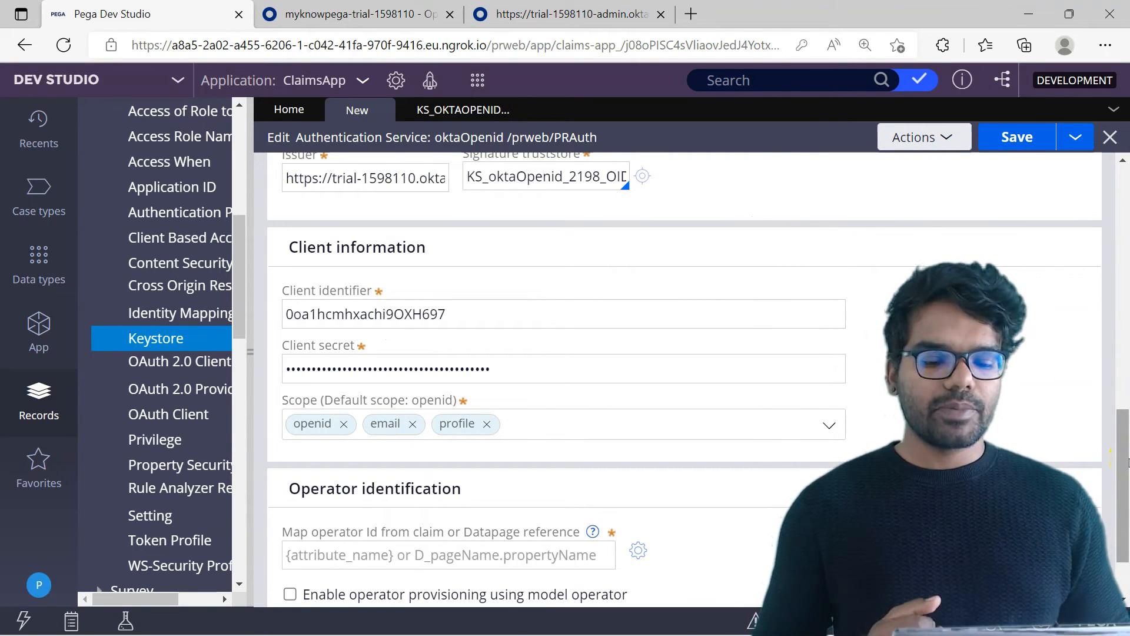
# Map the operator ID from the {email} claim in the authentication service's operator identification.
pyautogui.moveTo(1126, 454); pyautogui.dragTo(1126, 493)
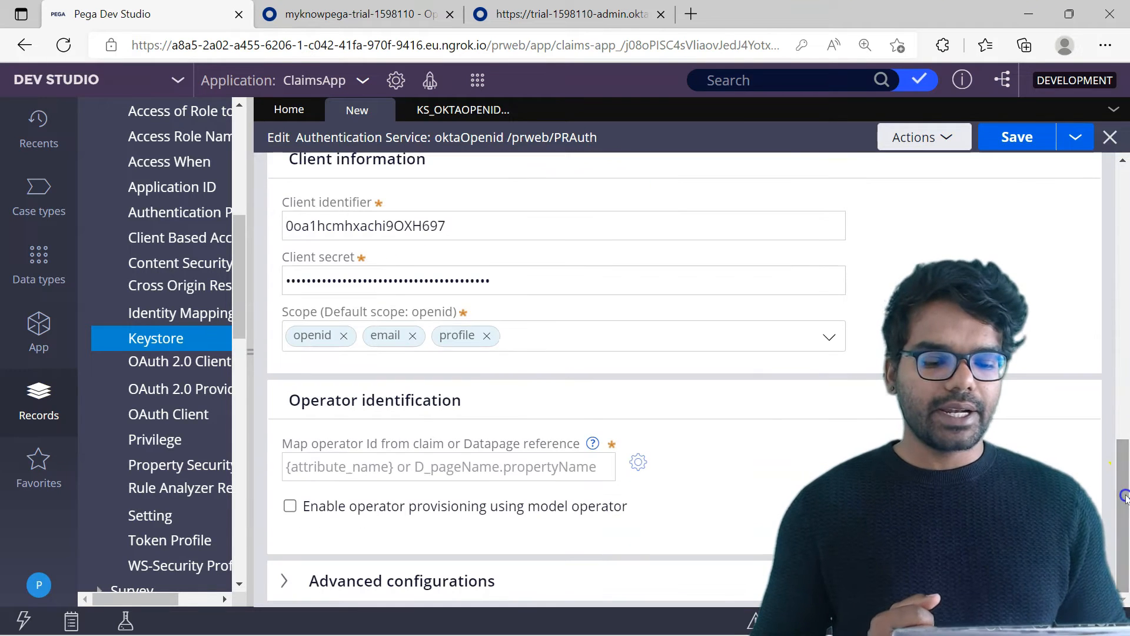
pyautogui.click(440, 469)
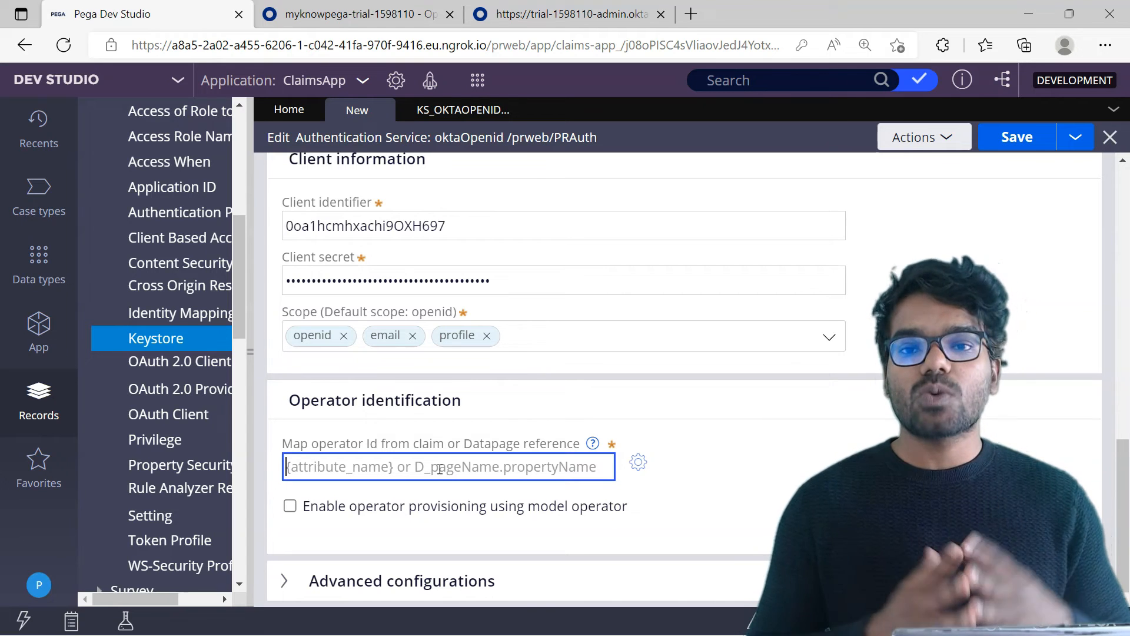
pyautogui.write('{')
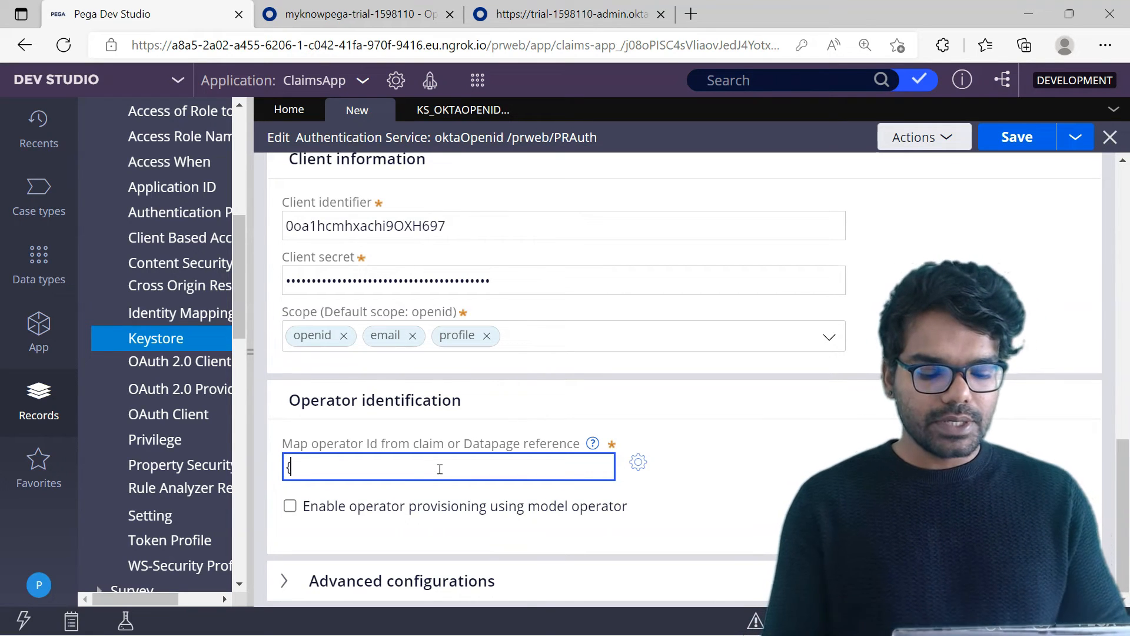
pyautogui.write('email}')
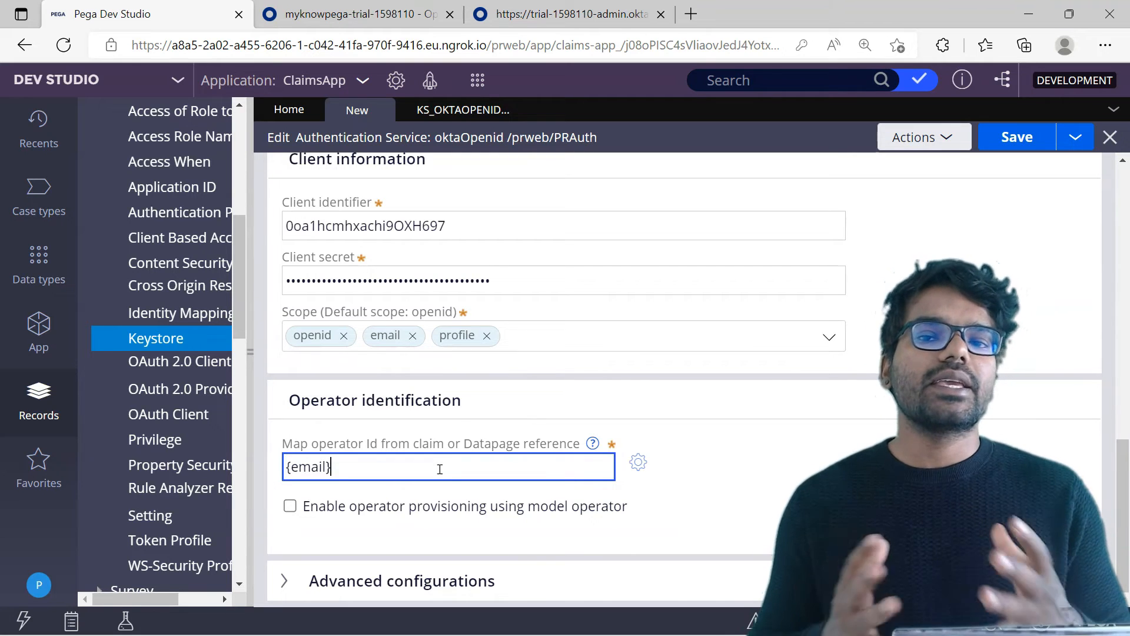
# Enable operator provisioning using a model operator, set by name, and enter the model operator's name in double quotes.
pyautogui.click(289, 507)
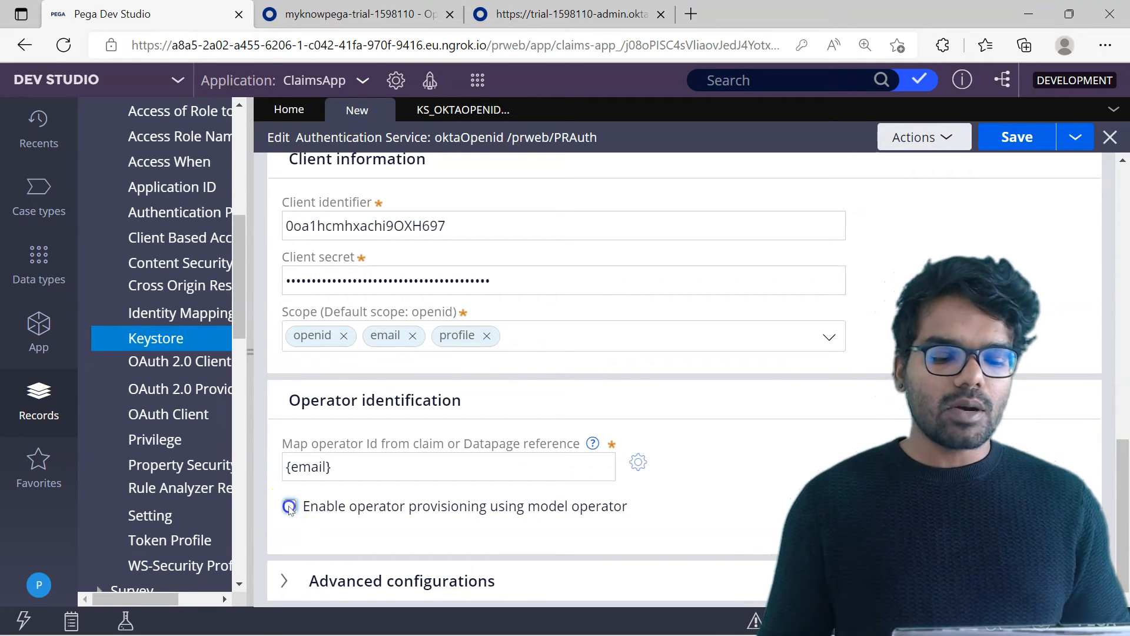
pyautogui.scroll(-1, 721, 469)
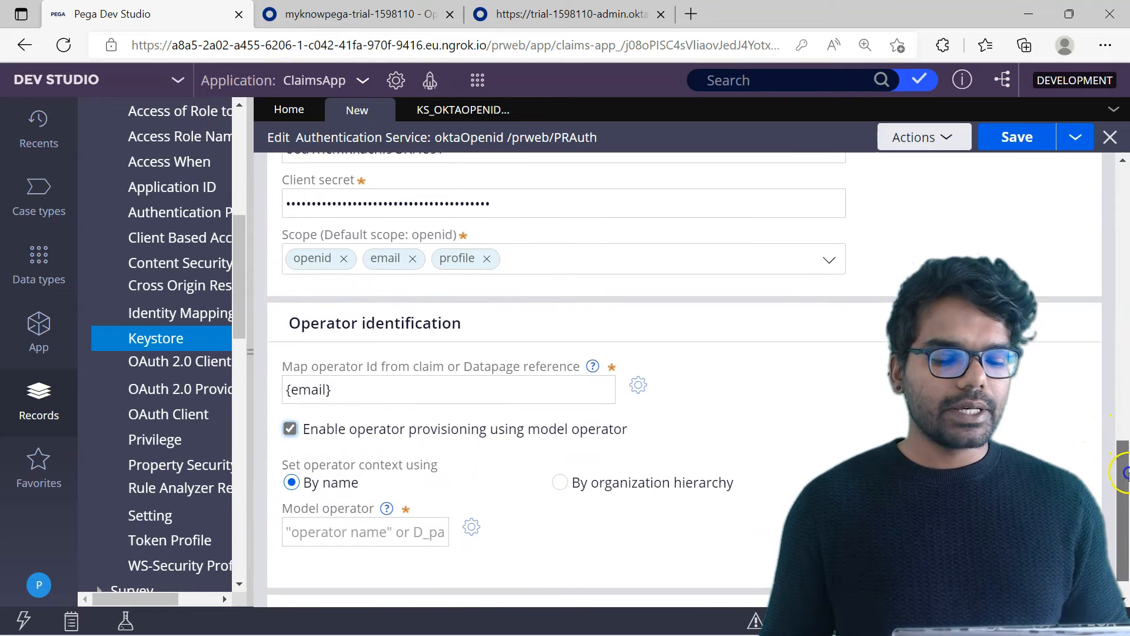
pyautogui.click(365, 525)
pyautogui.write('"prem')
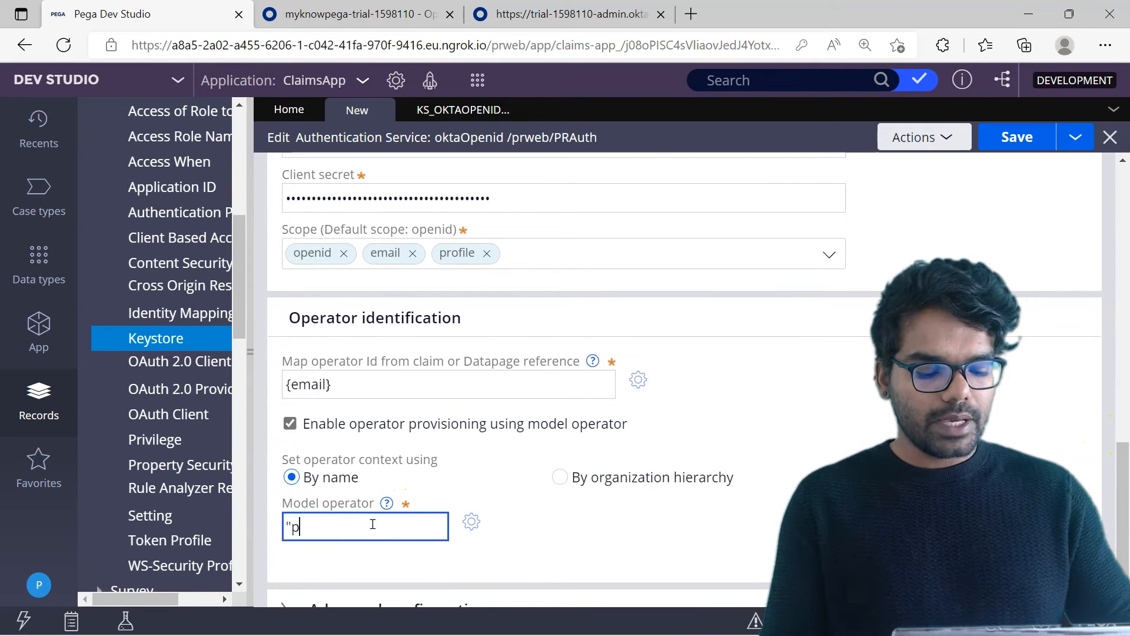
pyautogui.write('"')
# Expand the advanced configurations and review the client authentication scheme, access token, secure protocol and processing options.
pyautogui.click(400, 470)
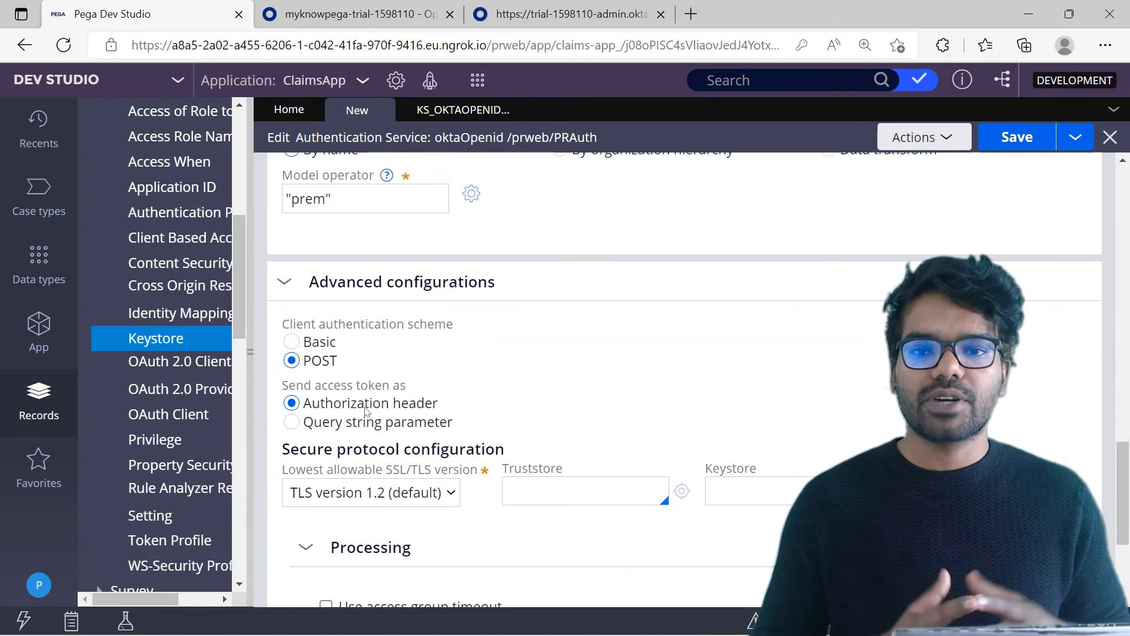
pyautogui.click(435, 403)
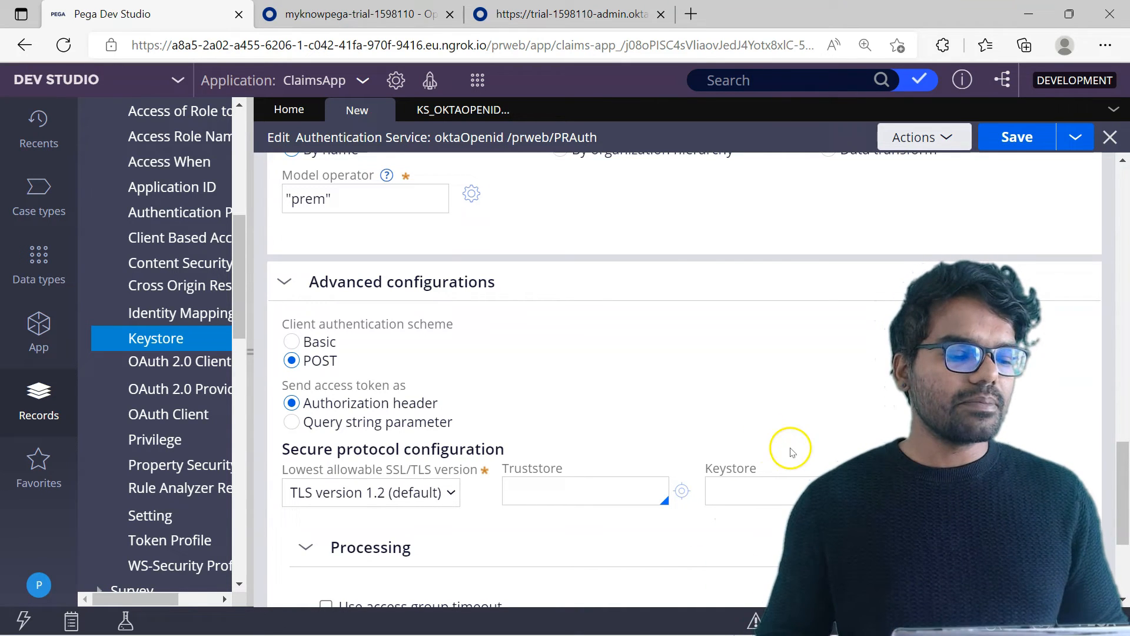
pyautogui.moveTo(1124, 456); pyautogui.dragTo(1124, 505)
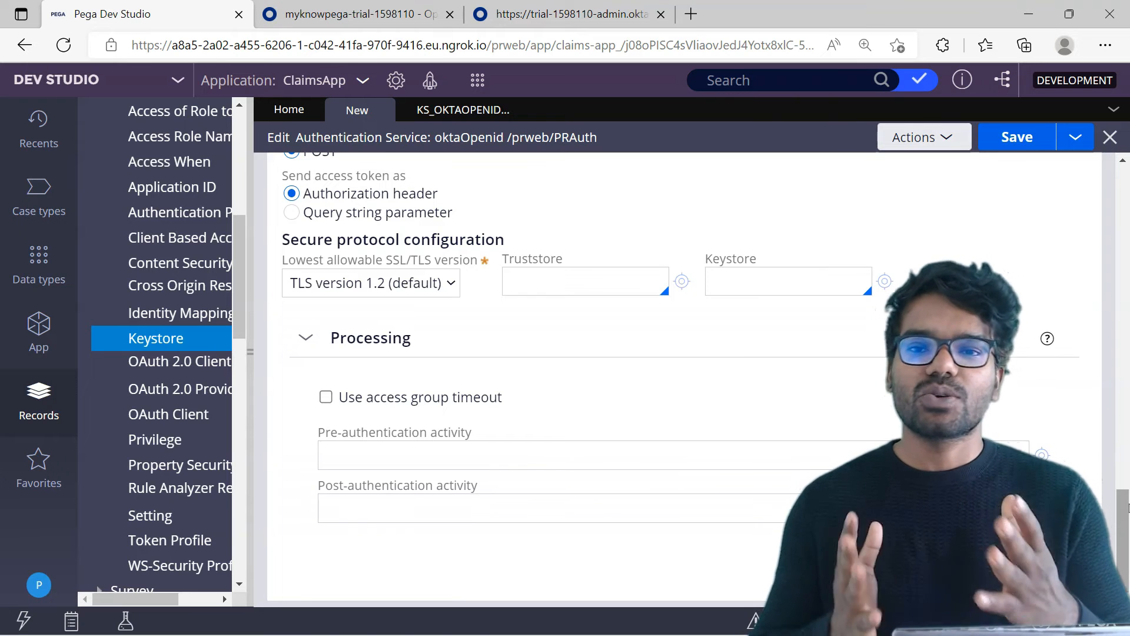
# Copy the given_name claim from the supported claims in the Okta metadata open in Visual Studio Code, for use in the service's mapping.
pyautogui.scroll(10, 676, 245)
pyautogui.click(428, 191)
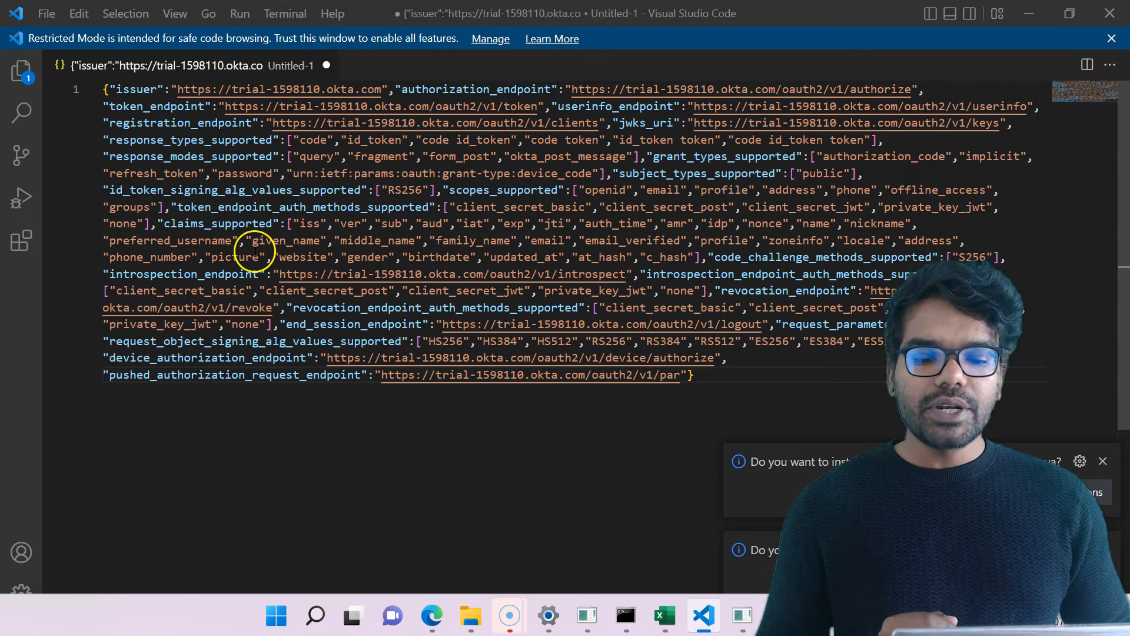
pyautogui.moveTo(253, 241); pyautogui.dragTo(321, 241)
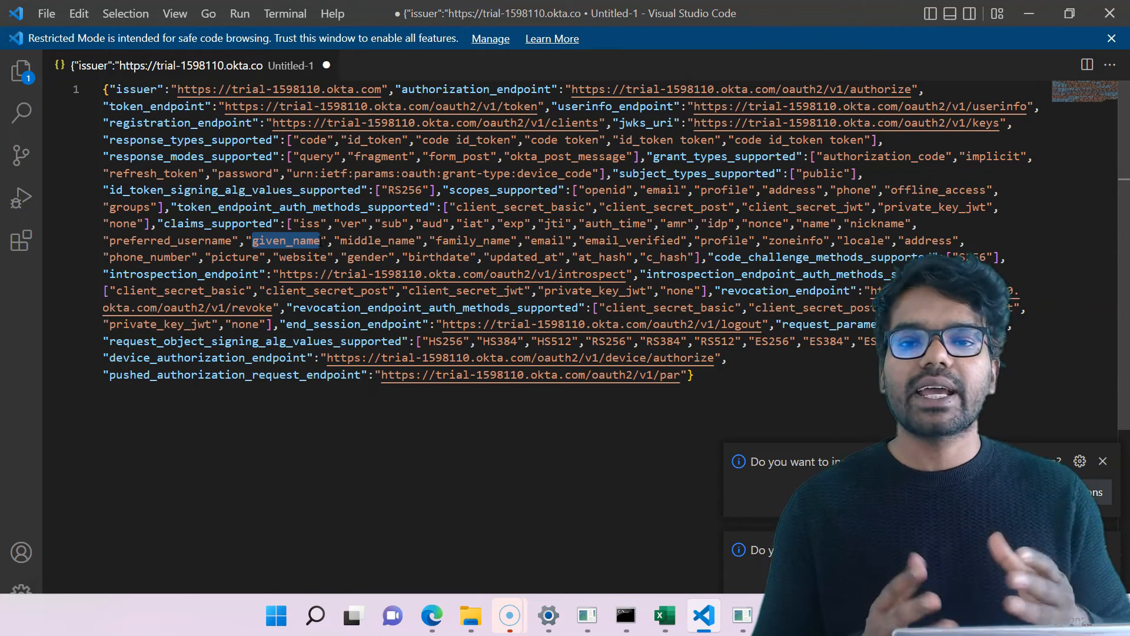
pyautogui.click(1028, 14)
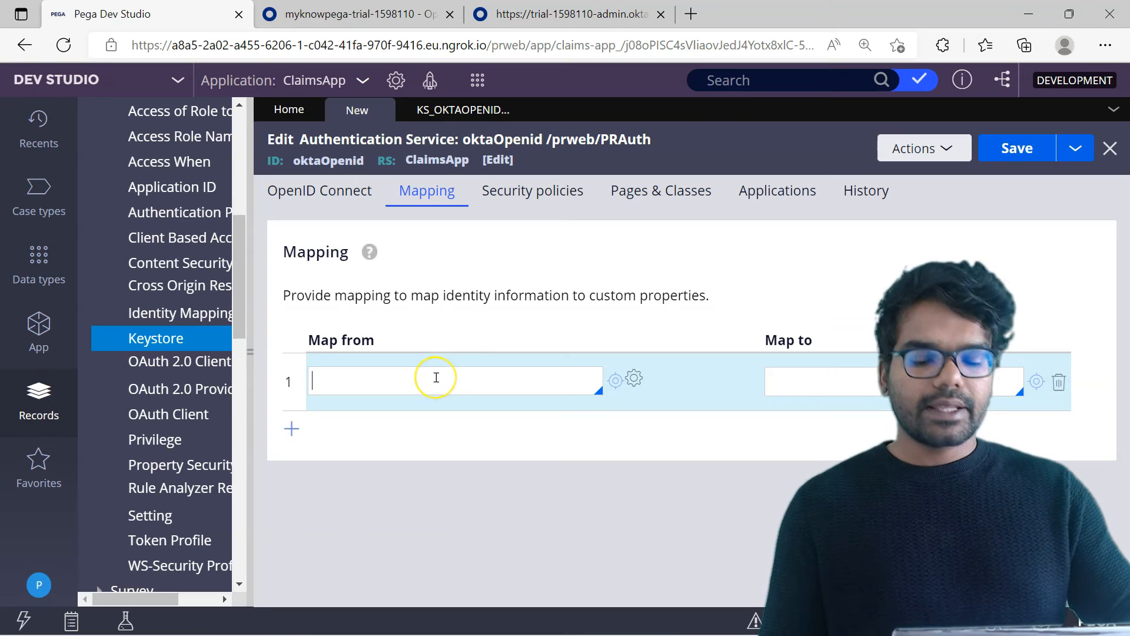
# Map the {given_name} claim to the .pyUserName property in the authentication service's mapping.
pyautogui.write('{')
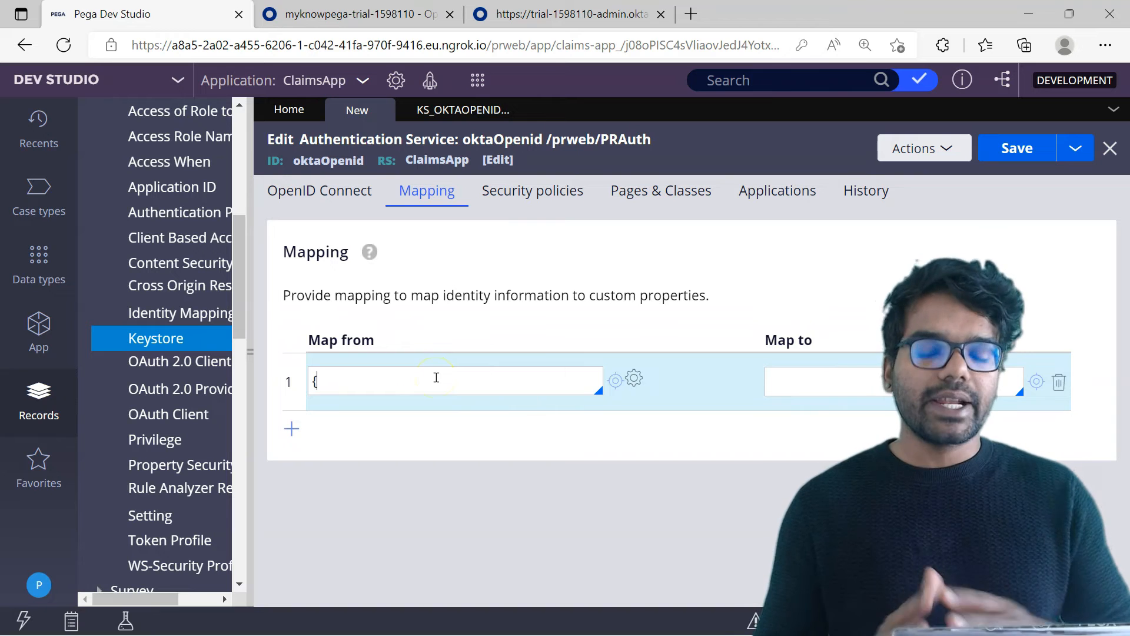
pyautogui.hotkey('ctrl', 'v')
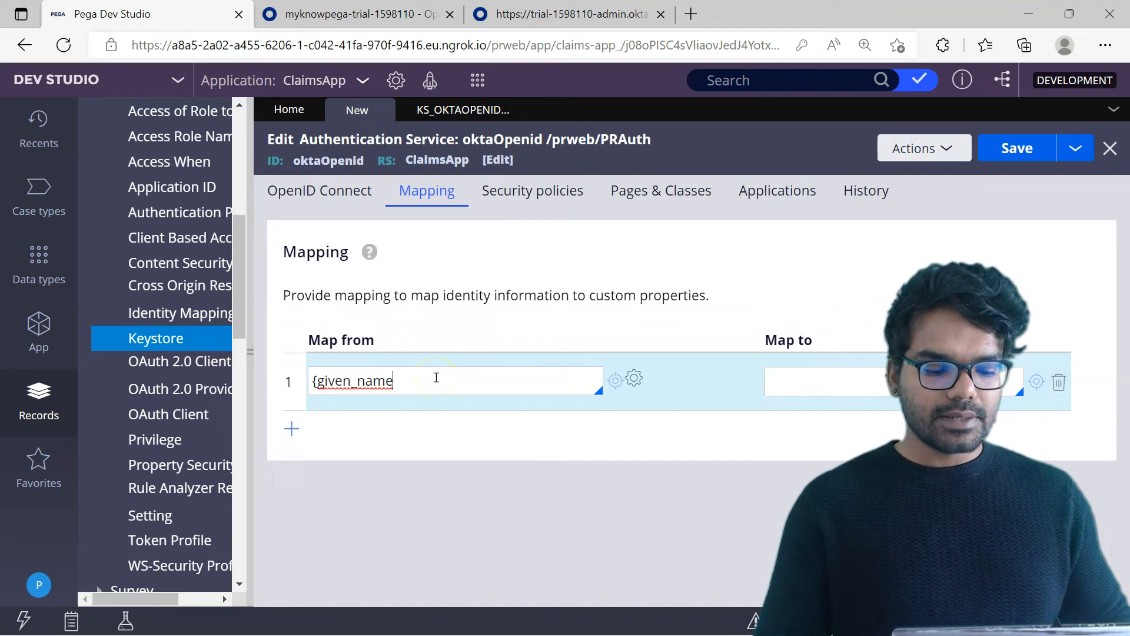
pyautogui.write('}')
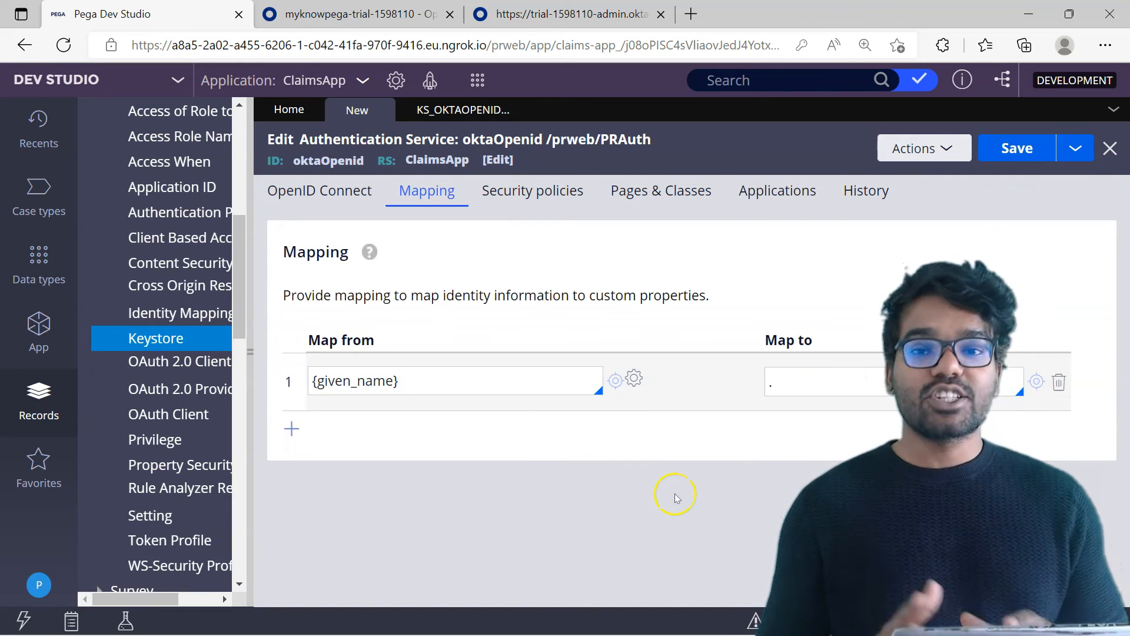
pyautogui.click(806, 377)
pyautogui.write('pyUserName')
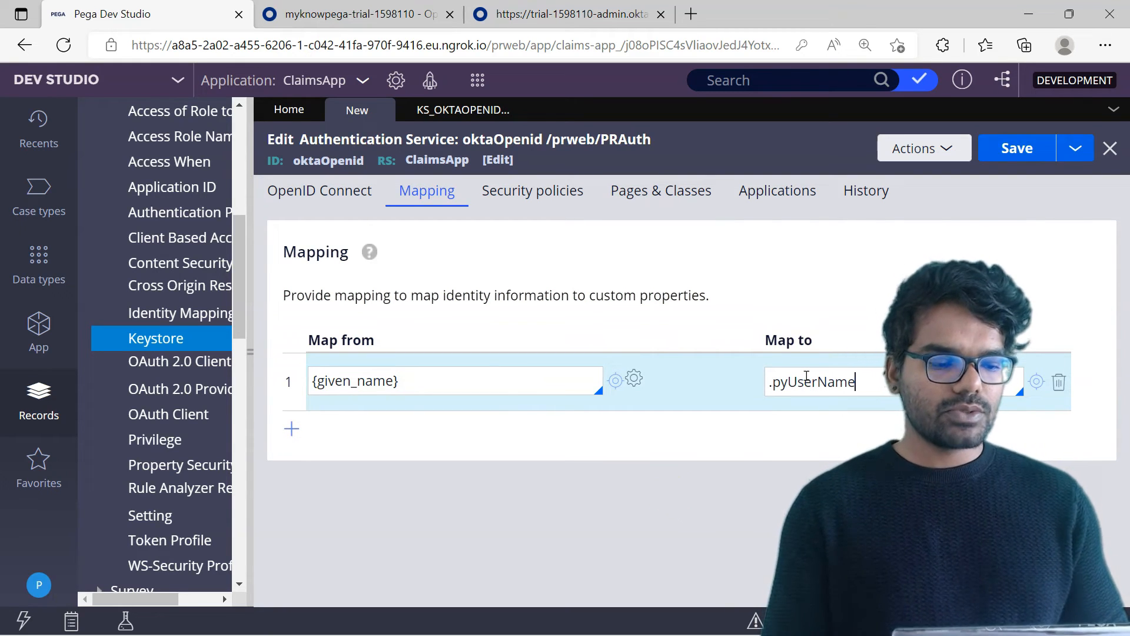
# Enter "test" as both the description and usage in the authentication service's history, and save the rule.
pyautogui.click(852, 194)
pyautogui.click(484, 359)
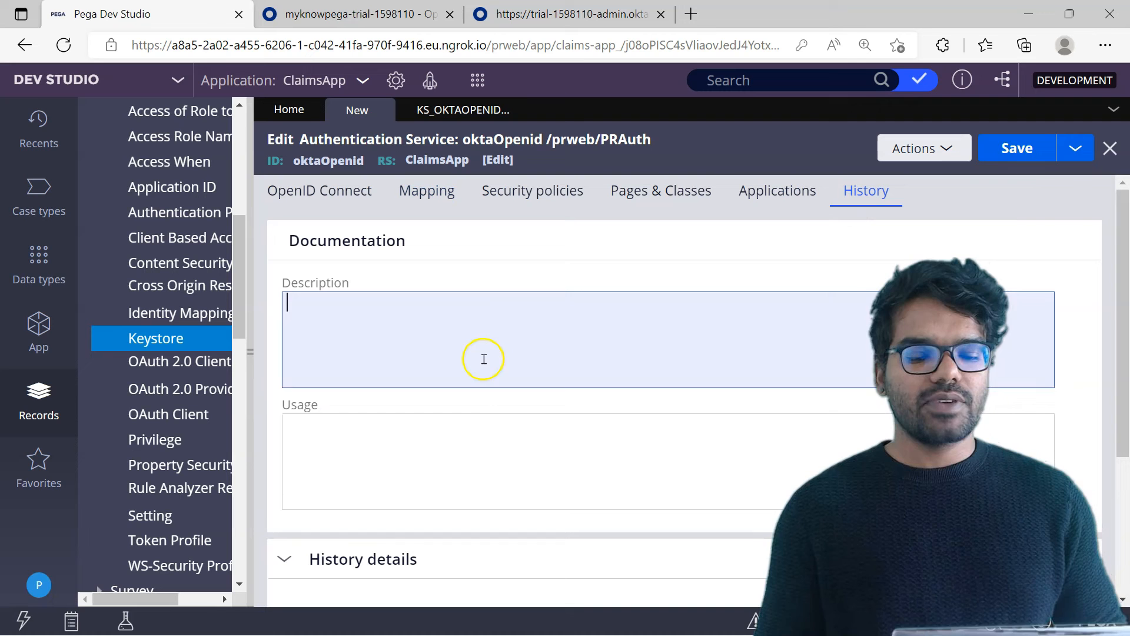
pyautogui.write('test')
pyautogui.press('Tab')
pyautogui.write('test')
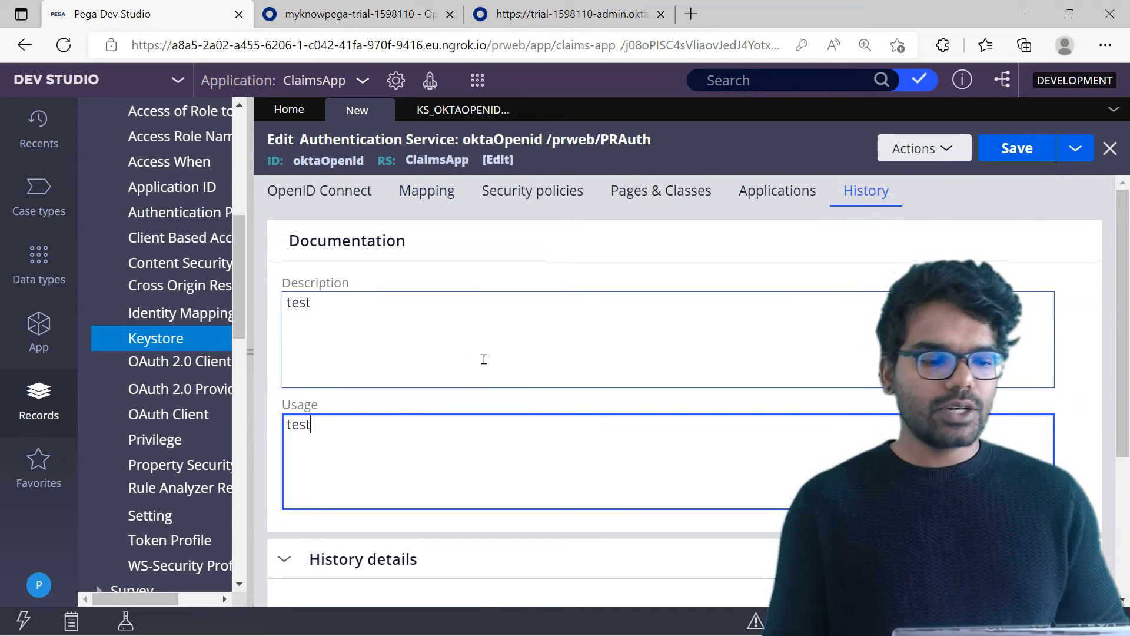
pyautogui.click(1017, 148)
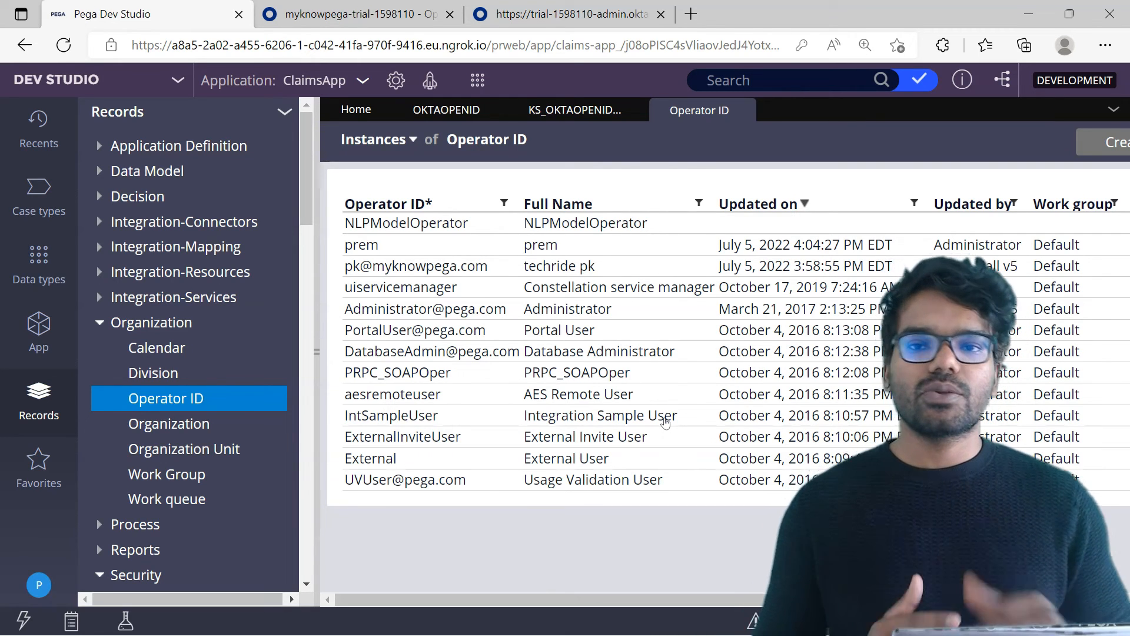
# Open the authentication service's login URL in a private browser window and sign in through Okta with the username and account password.
pyautogui.tripleClick(566, 351)
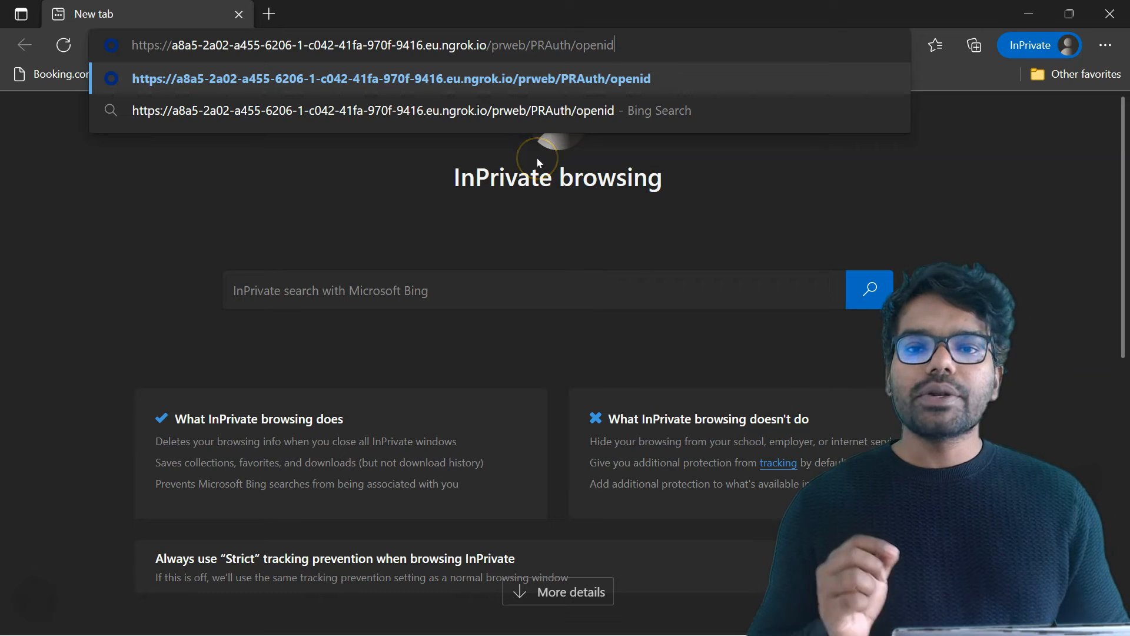
pyautogui.press('Return')
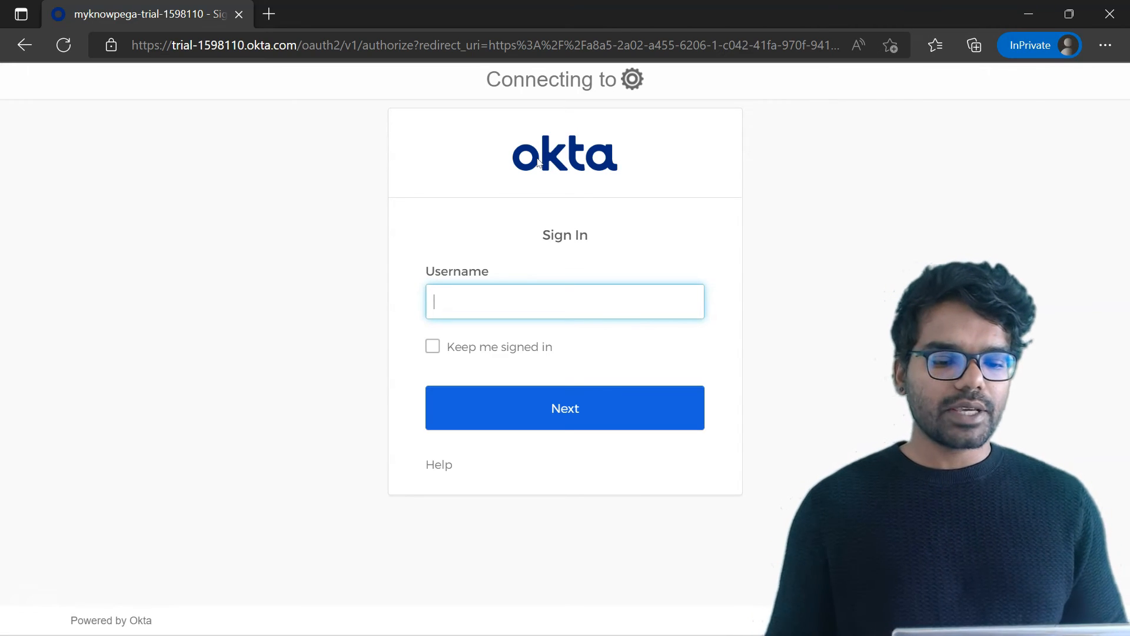
pyautogui.click(471, 297)
pyautogui.click(538, 394)
pyautogui.write('*********')
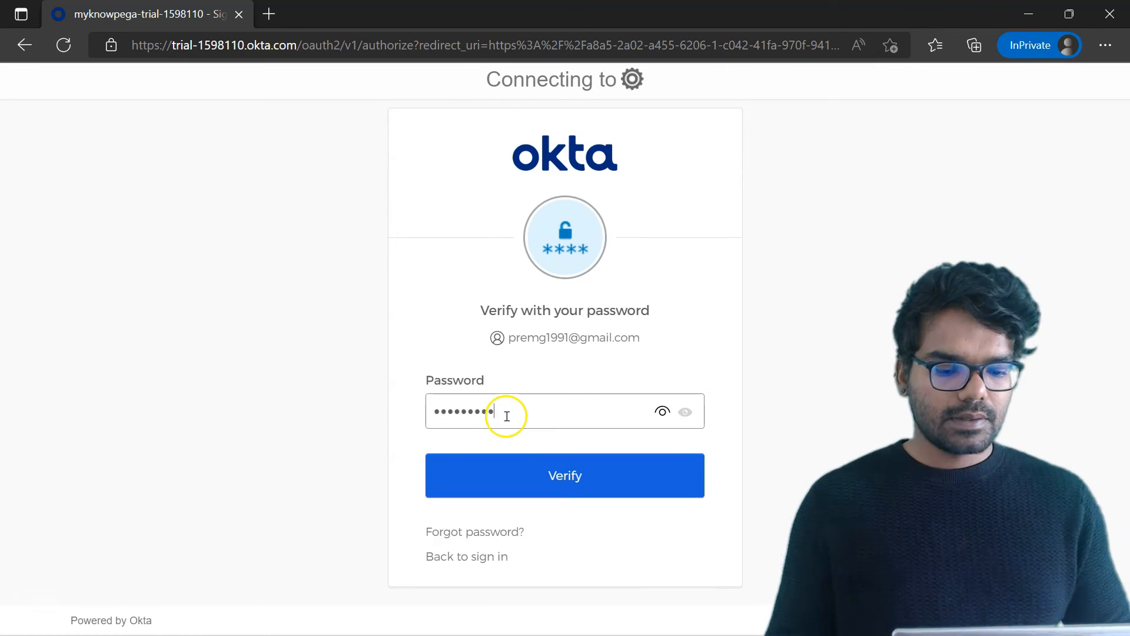
pyautogui.press('Return')
pyautogui.click(542, 504)
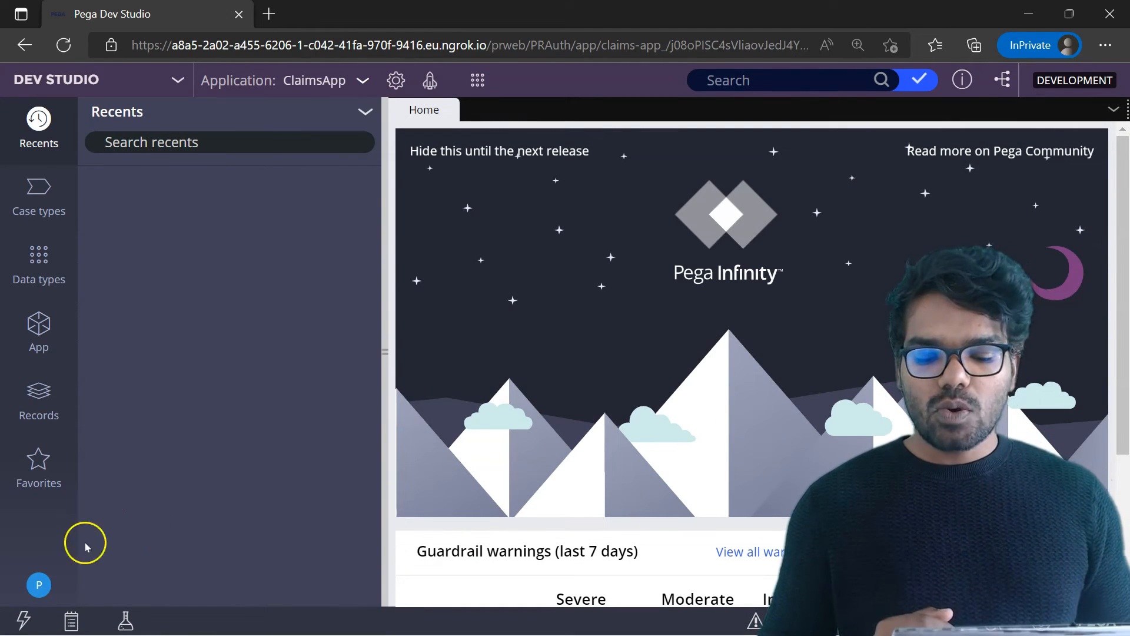
# Open the signed-in operator's record and check its operator ID, full name and access groups.
pyautogui.click(40, 583)
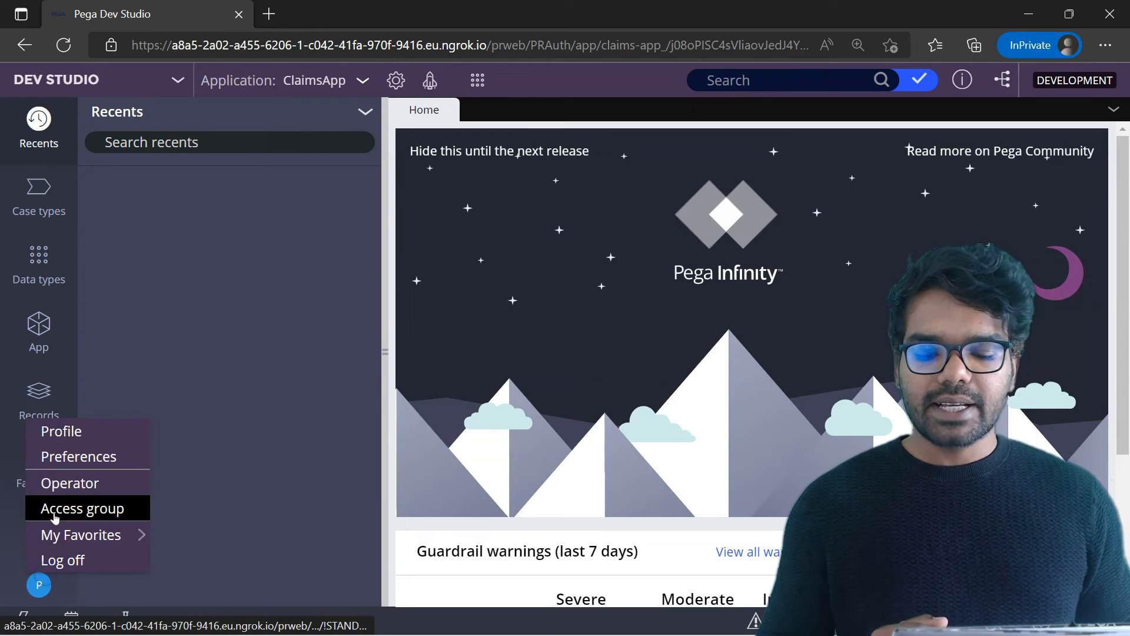
pyautogui.click(71, 482)
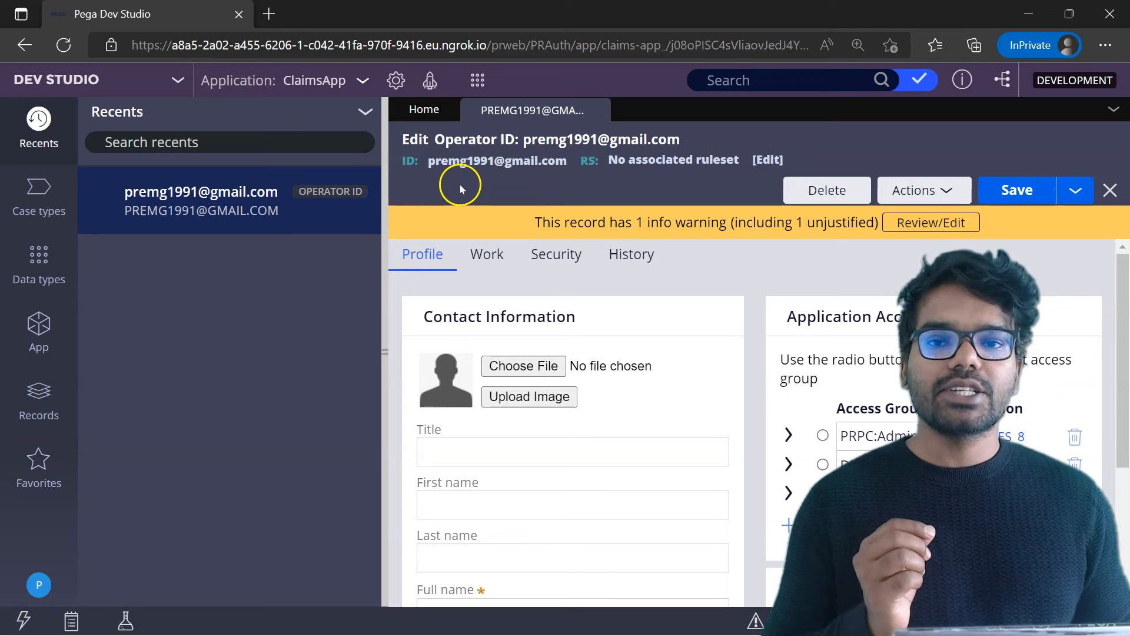
pyautogui.scroll(-1, 1125, 348)
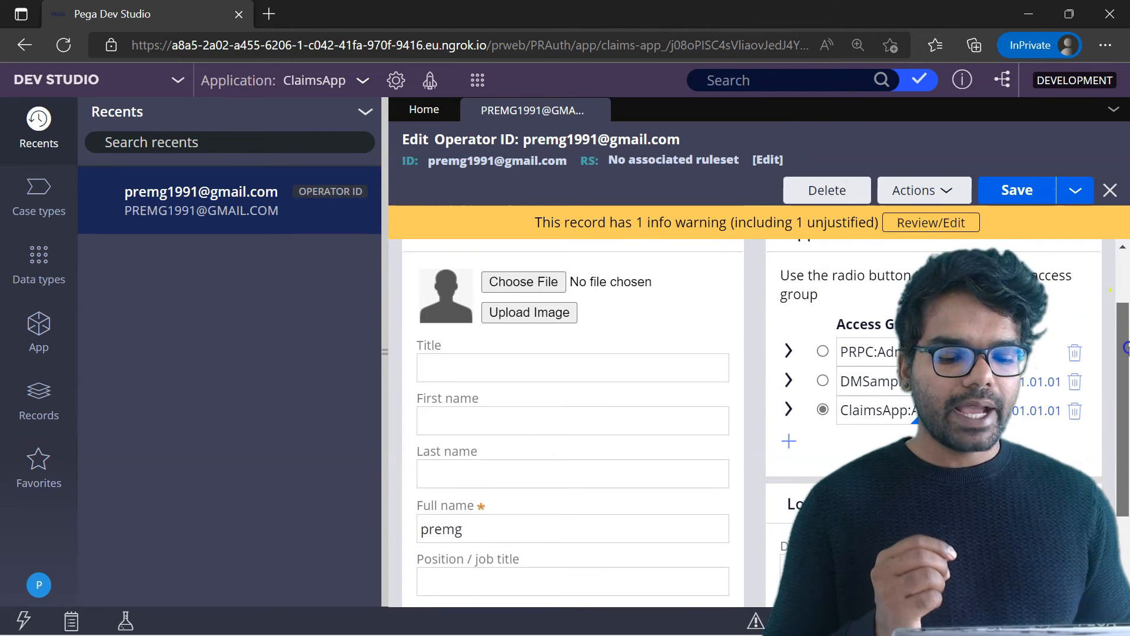
pyautogui.click(576, 513)
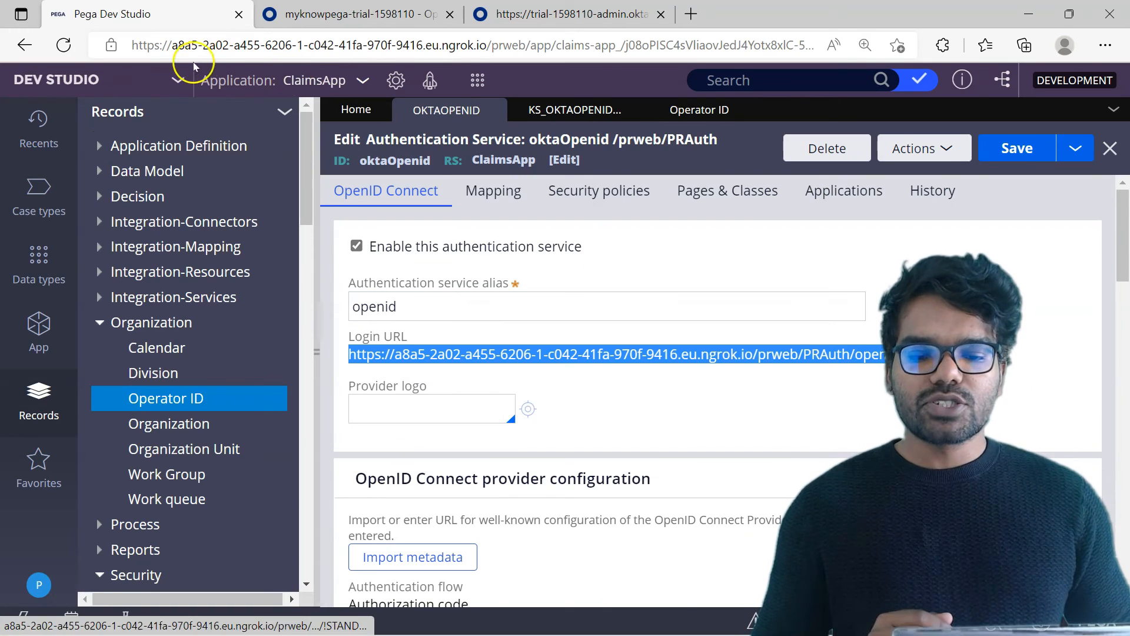
# Switch to Admin Studio from the main browser session and open the log categories resource.
pyautogui.click(174, 80)
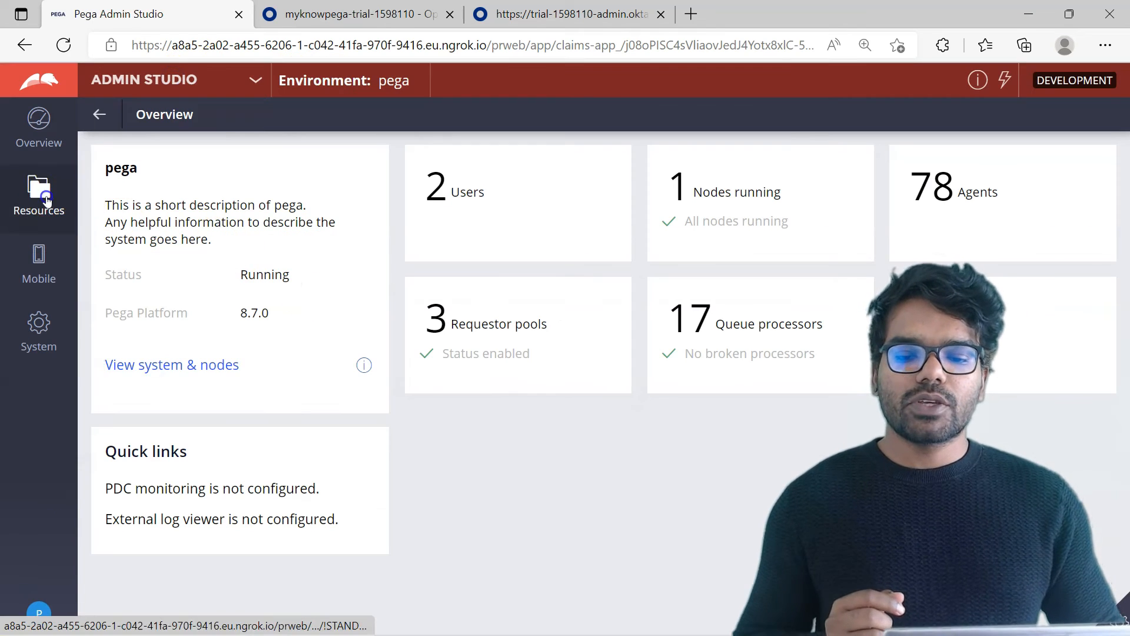
pyautogui.click(46, 199)
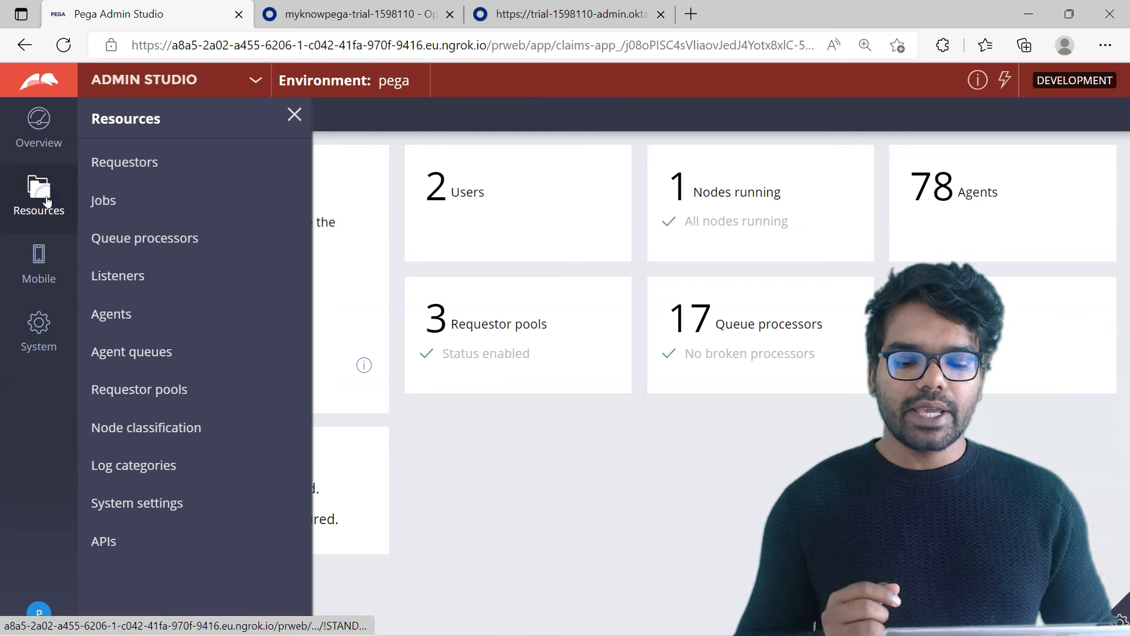
pyautogui.click(144, 464)
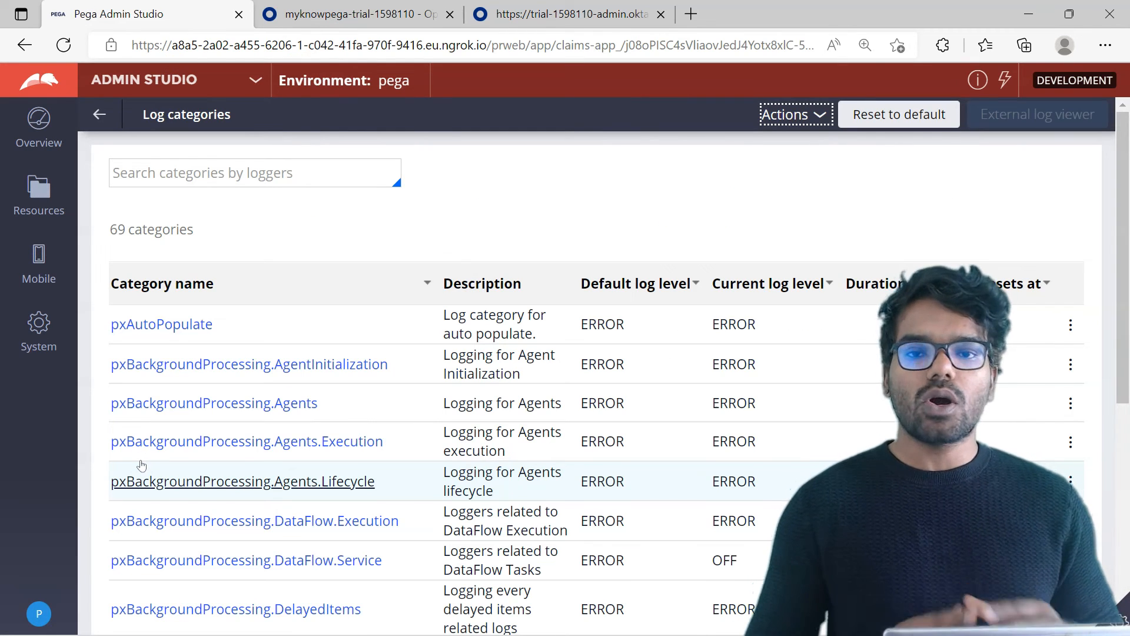
pyautogui.click(362, 310)
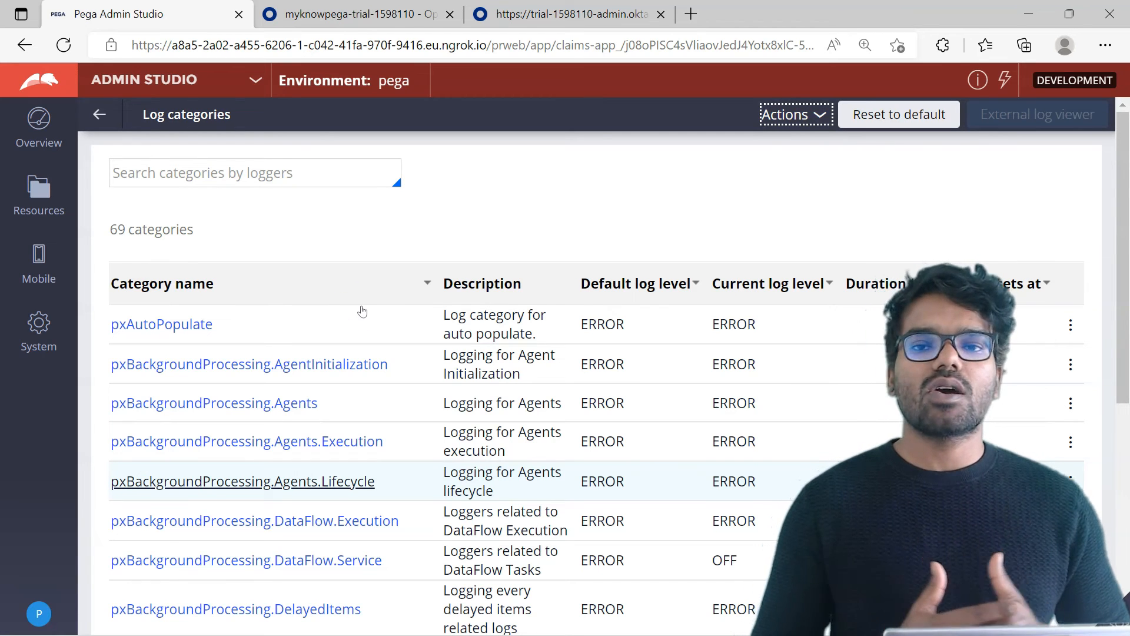
# Create a log category named OpenID with description OpenID and the logger com.pega.pegarules.integration.engine.internal.auth.oidc.OIDCClientHandler.
pyautogui.click(791, 115)
pyautogui.click(795, 138)
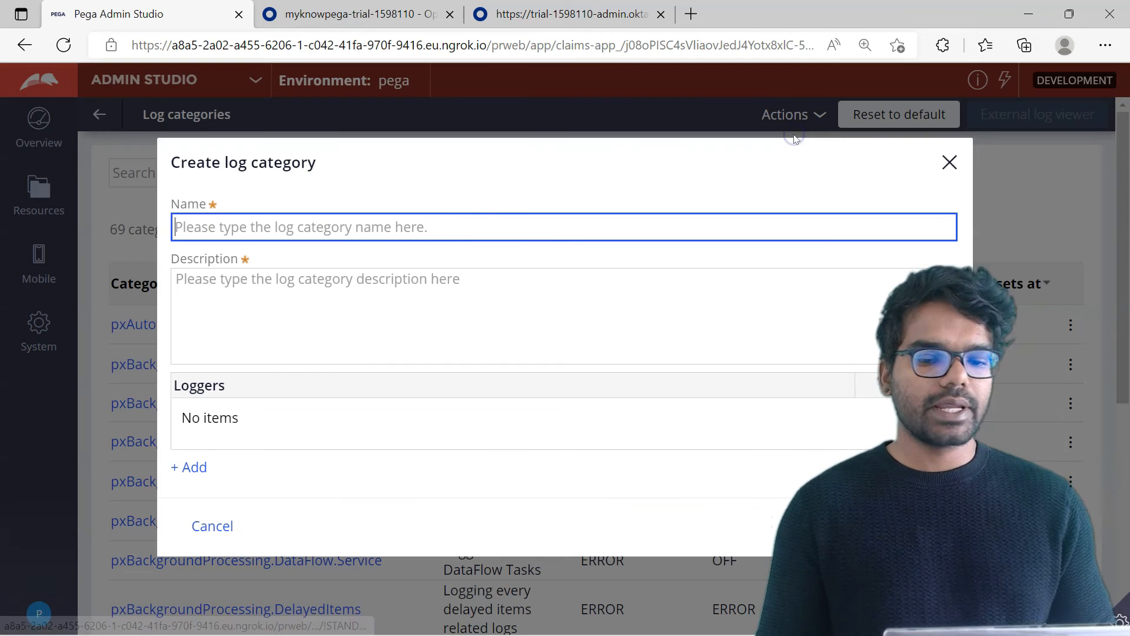
pyautogui.click(398, 233)
pyautogui.write('OpenID')
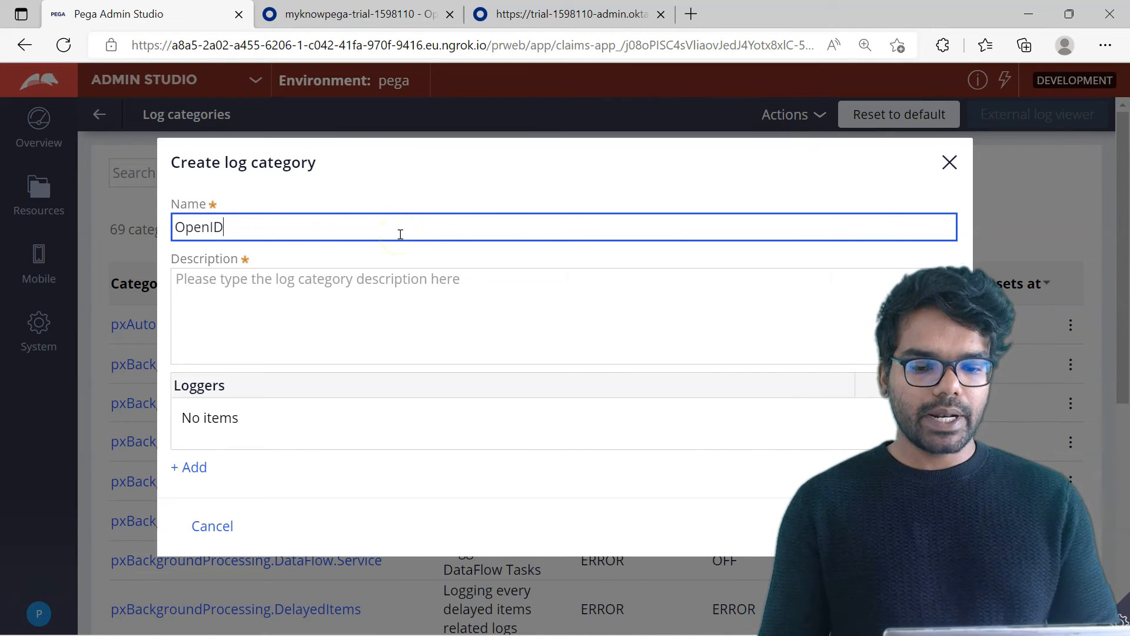
pyautogui.click(322, 423)
pyautogui.write('OIDC')
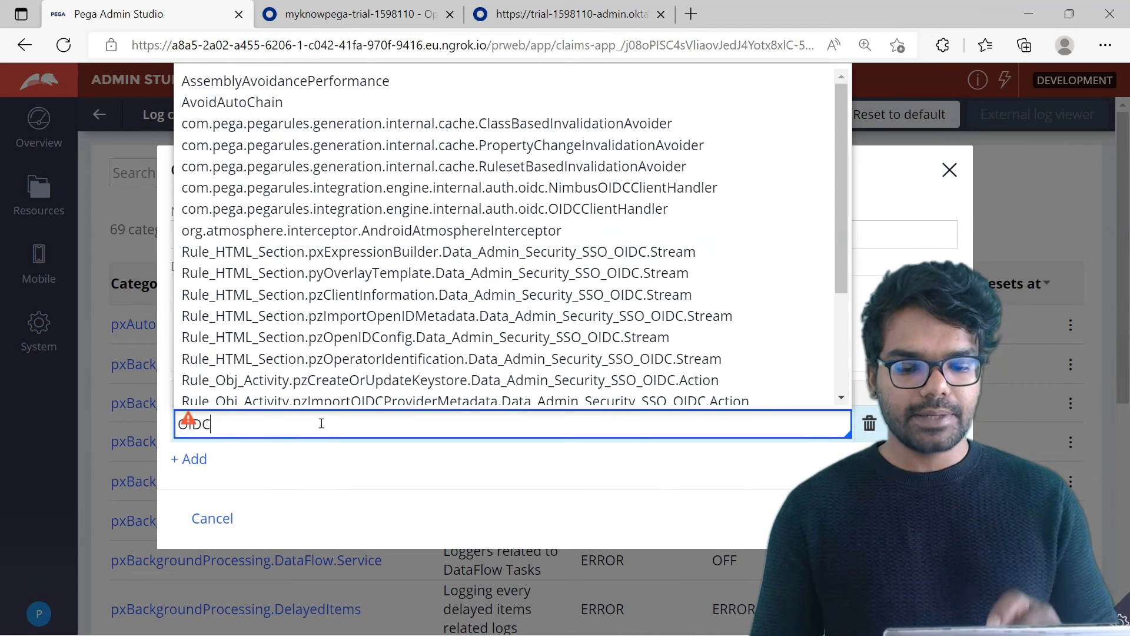
pyautogui.scroll(-2, 635, 259)
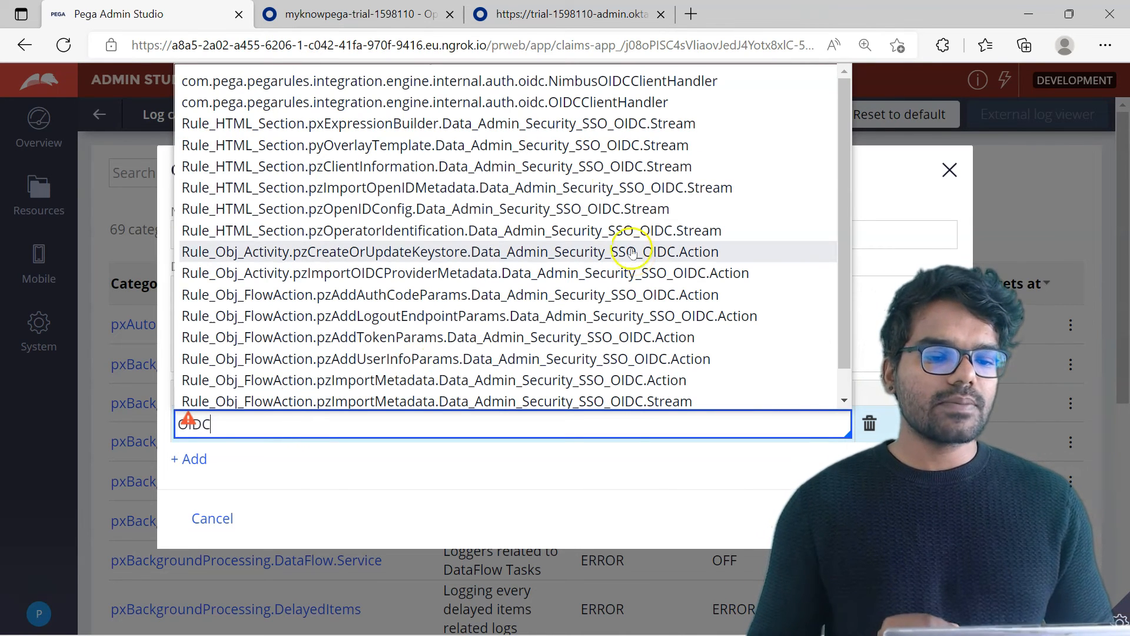
pyautogui.click(564, 105)
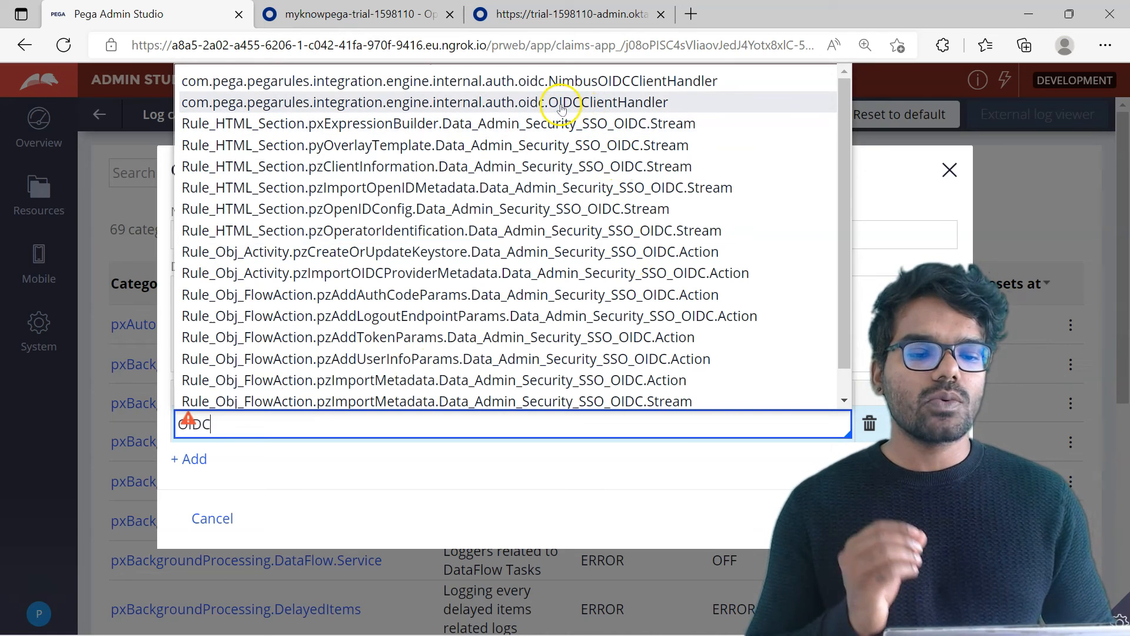
pyautogui.click(564, 109)
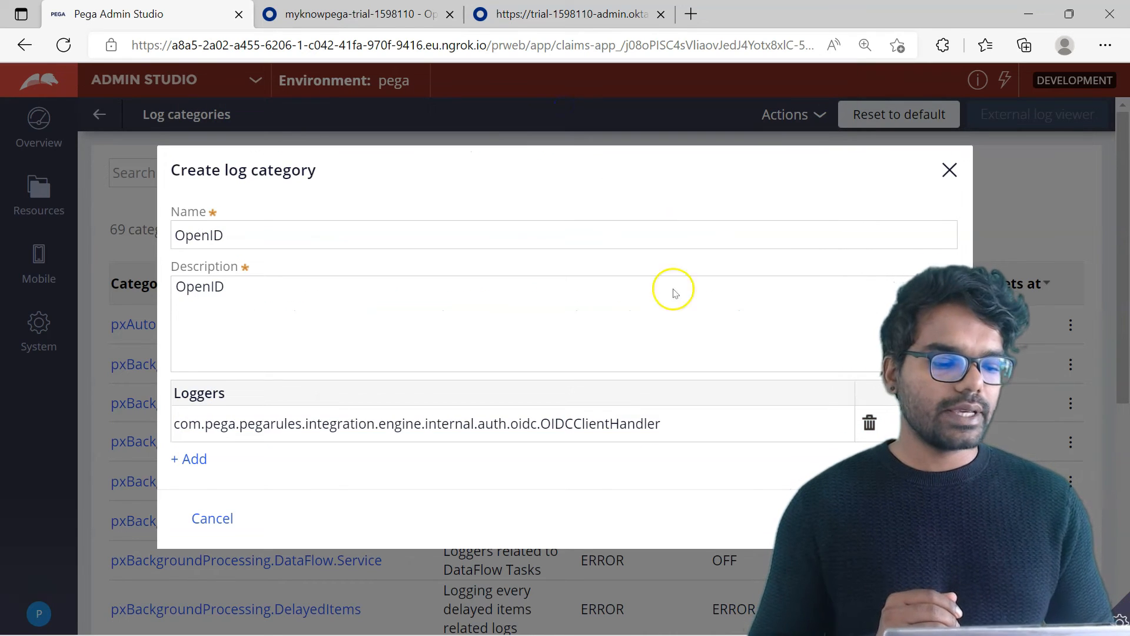
pyautogui.click(921, 519)
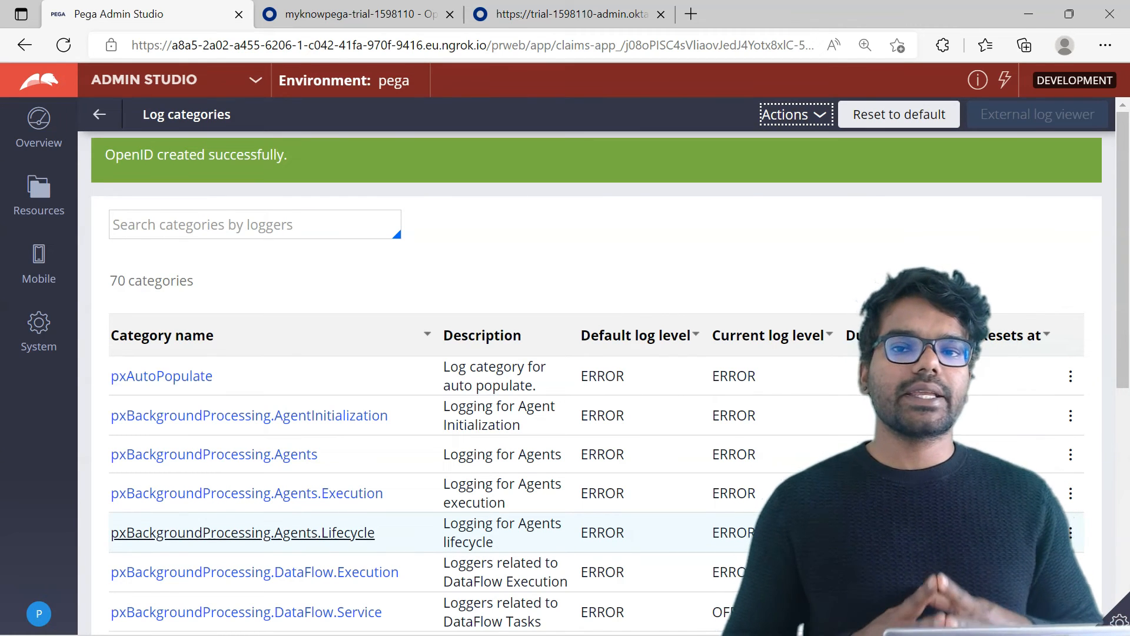
# Set the log level of the OpenID category to DEBUG and submit the change.
pyautogui.scroll(-5, 295, 541)
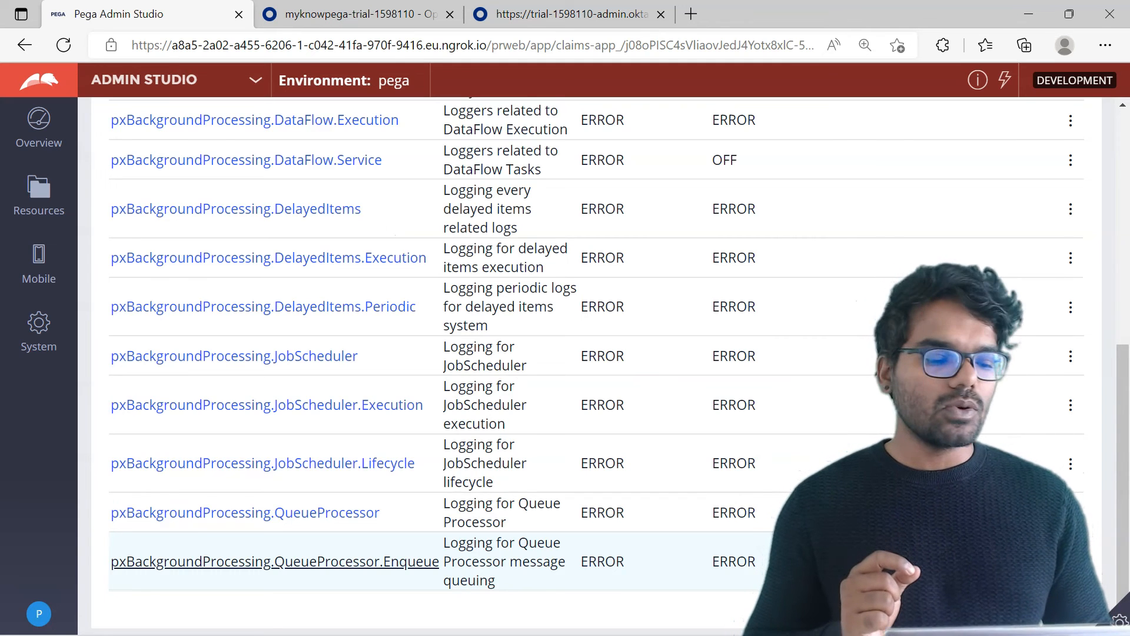
pyautogui.scroll(-5, 294, 565)
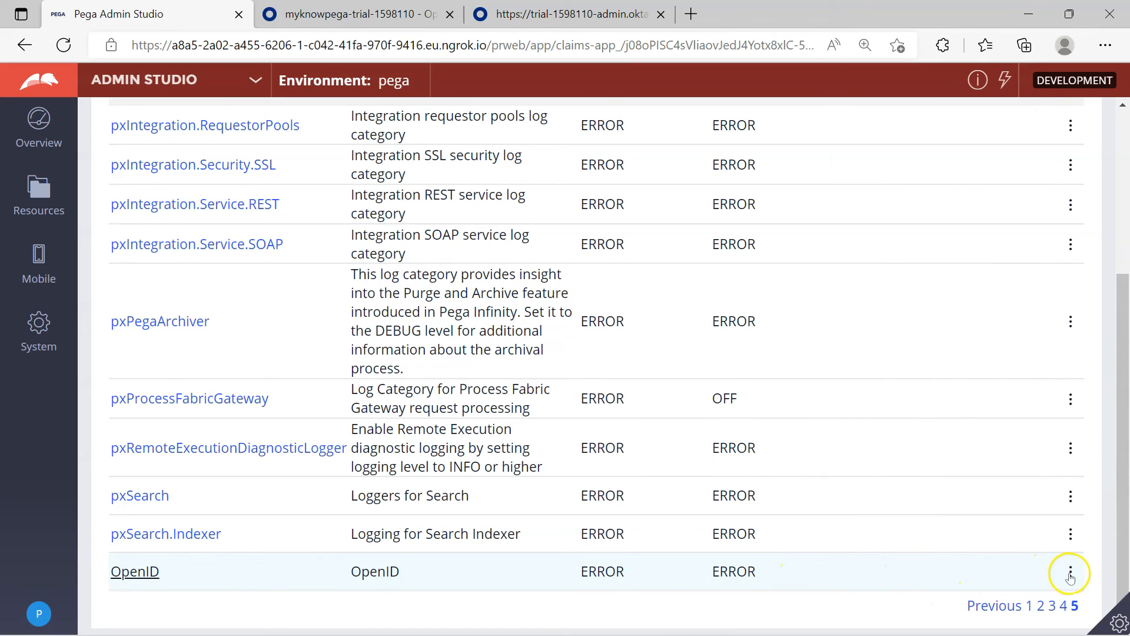
pyautogui.click(1070, 574)
pyautogui.click(1005, 596)
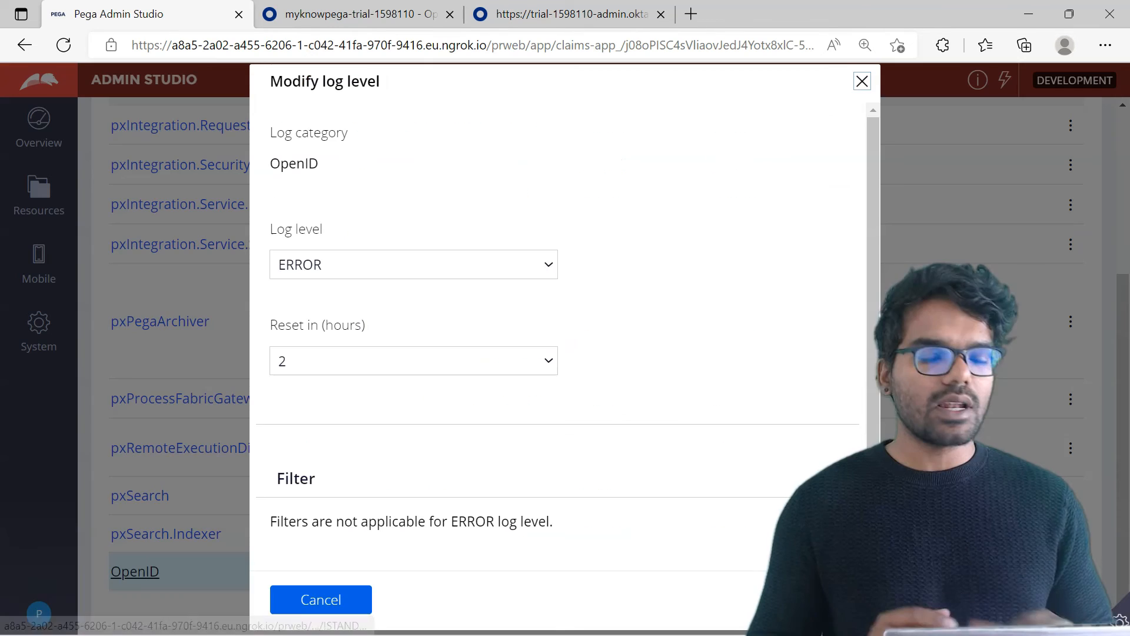
pyautogui.click(366, 266)
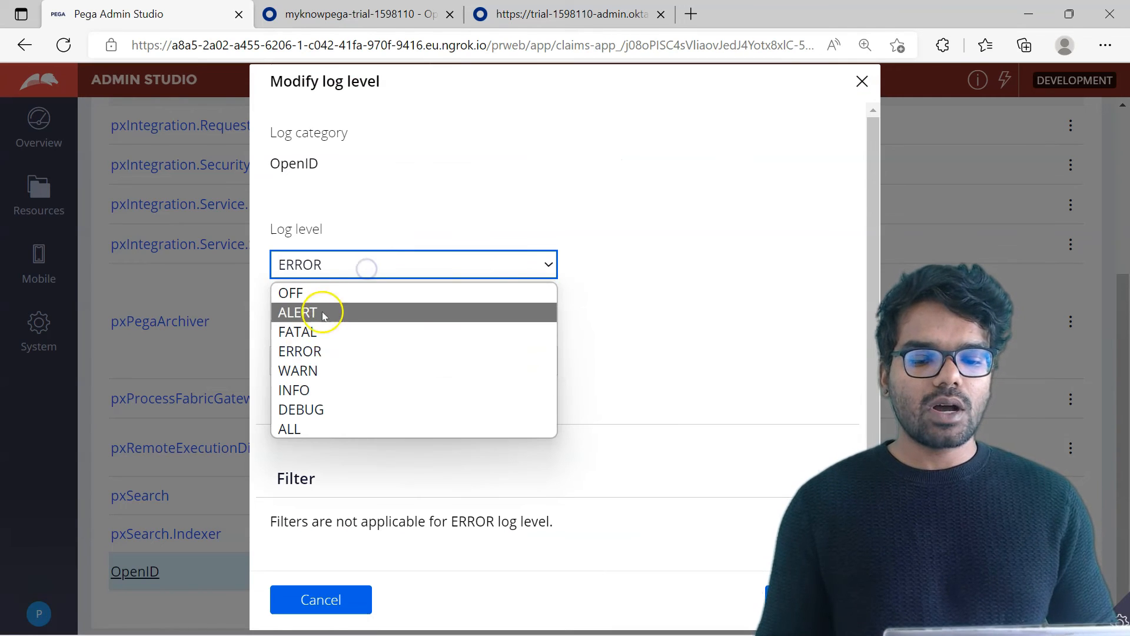
pyautogui.click(302, 410)
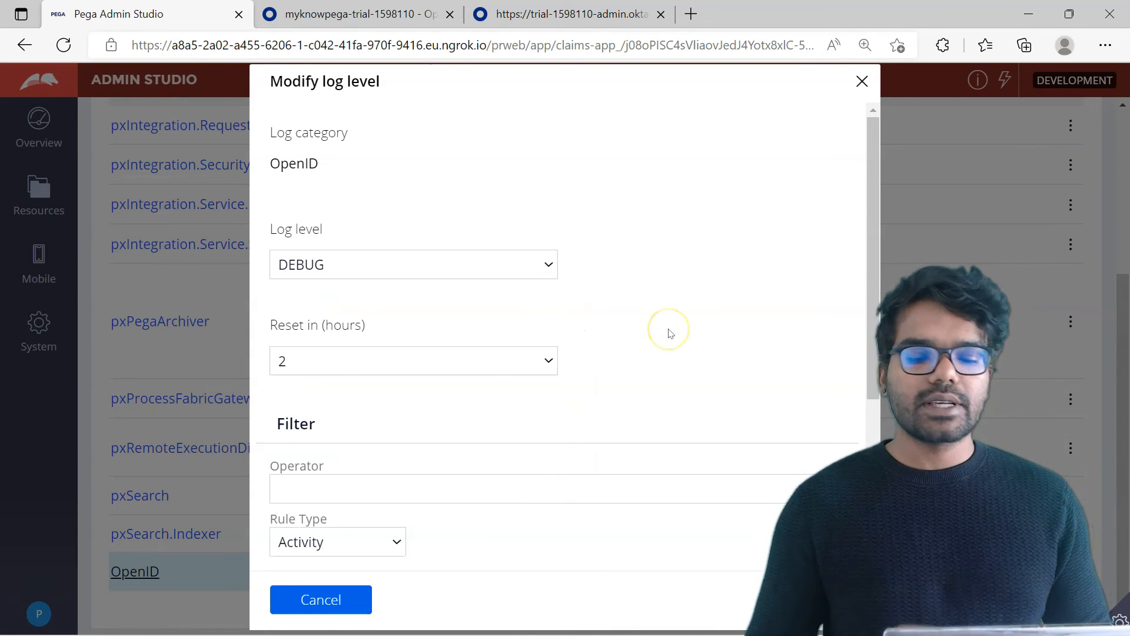
pyautogui.click(810, 600)
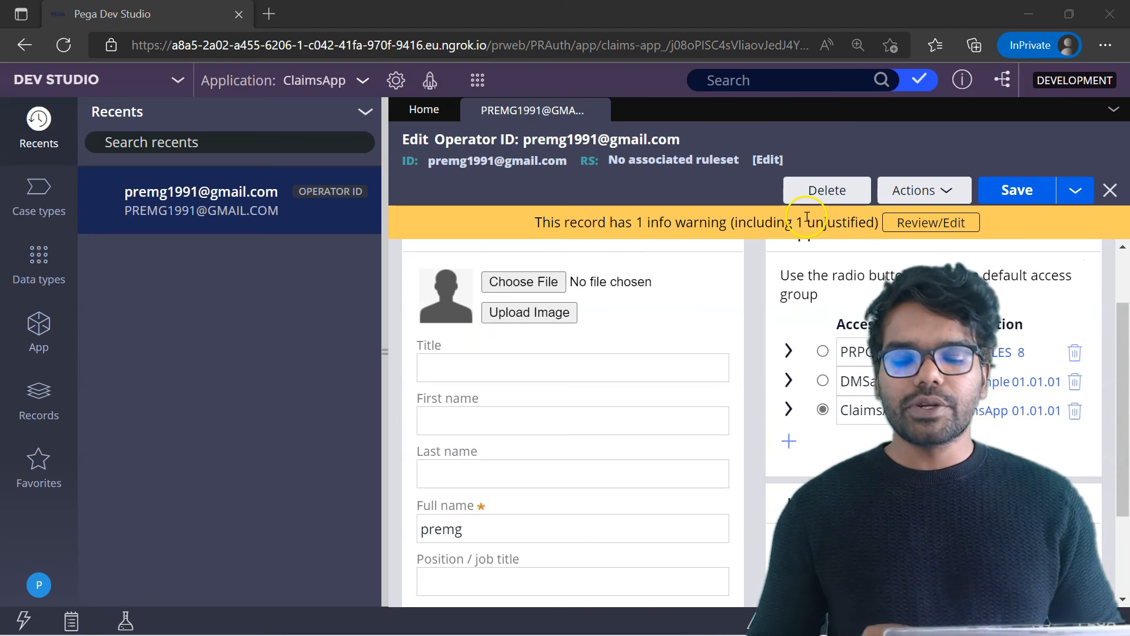
# Log off from Dev Studio and sign in again through the OpenID Connect login.
pyautogui.click(40, 582)
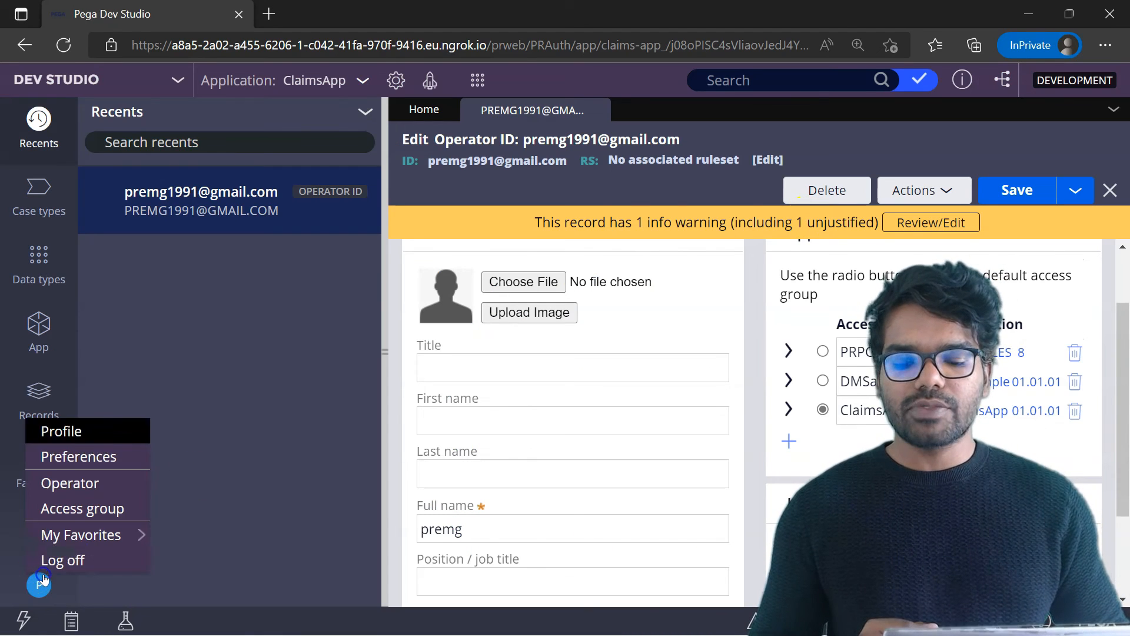
pyautogui.click(74, 560)
pyautogui.click(587, 560)
pyautogui.click(420, 581)
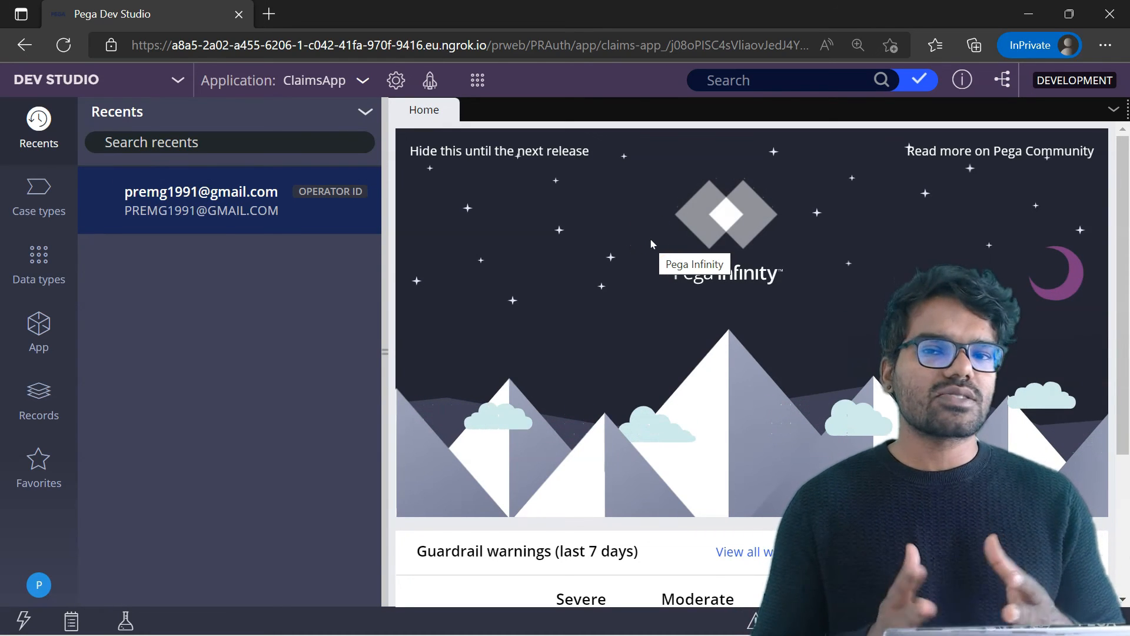
# Open the system operations logs page from Dev Studio and bring up the log file download window.
pyautogui.click(396, 80)
pyautogui.moveTo(316, 328)
pyautogui.moveTo(471, 477)
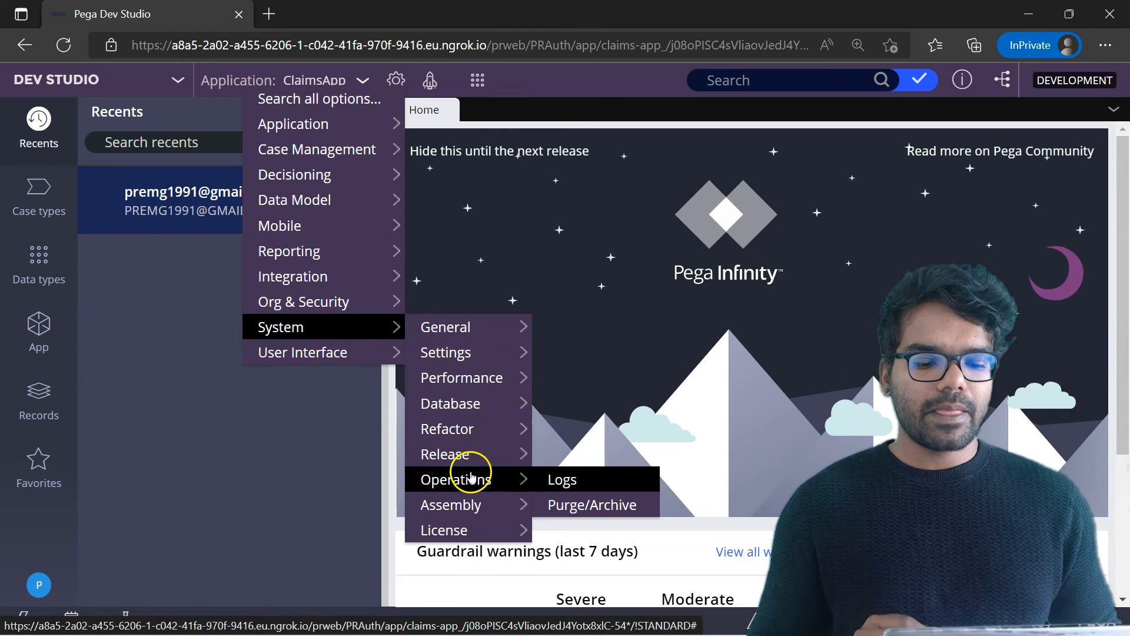
pyautogui.click(553, 479)
pyautogui.click(435, 348)
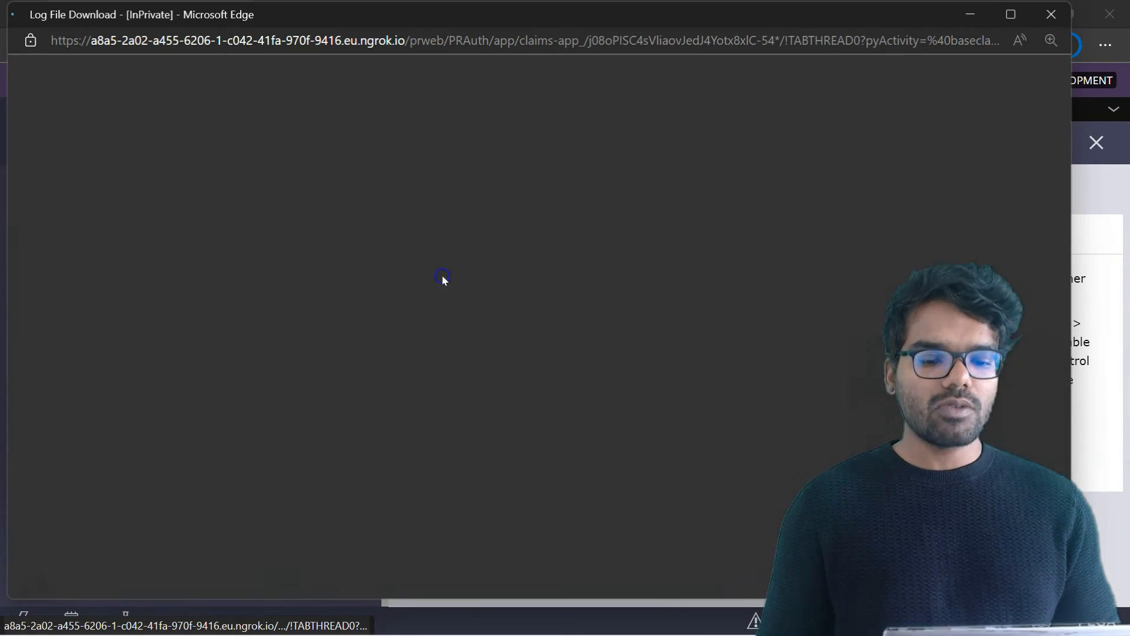
# Open the PEGA log file in the log viewer, clearing the prefilled entry before displaying it.
pyautogui.click(372, 196)
pyautogui.click(260, 200)
pyautogui.hotkey('ctrl', 'a')
pyautogui.press('BackSpace')
pyautogui.click(213, 221)
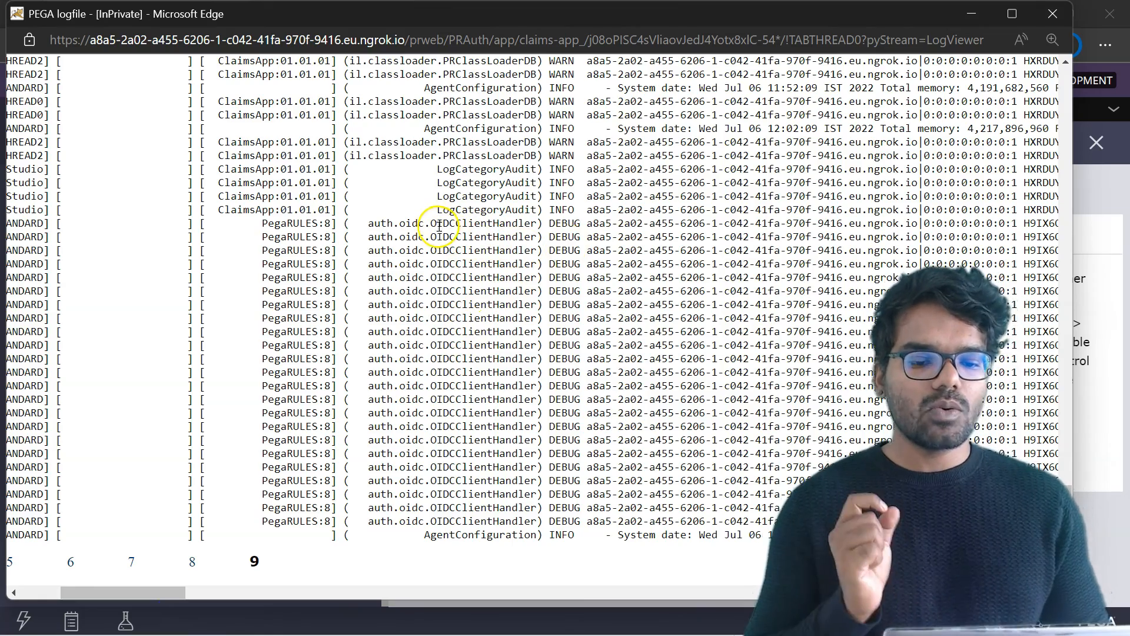
# Review the OIDCClientHandler debug entries and copy the ID token from the token validation entry.
pyautogui.click(328, 466)
pyautogui.moveTo(184, 593); pyautogui.dragTo(284, 587)
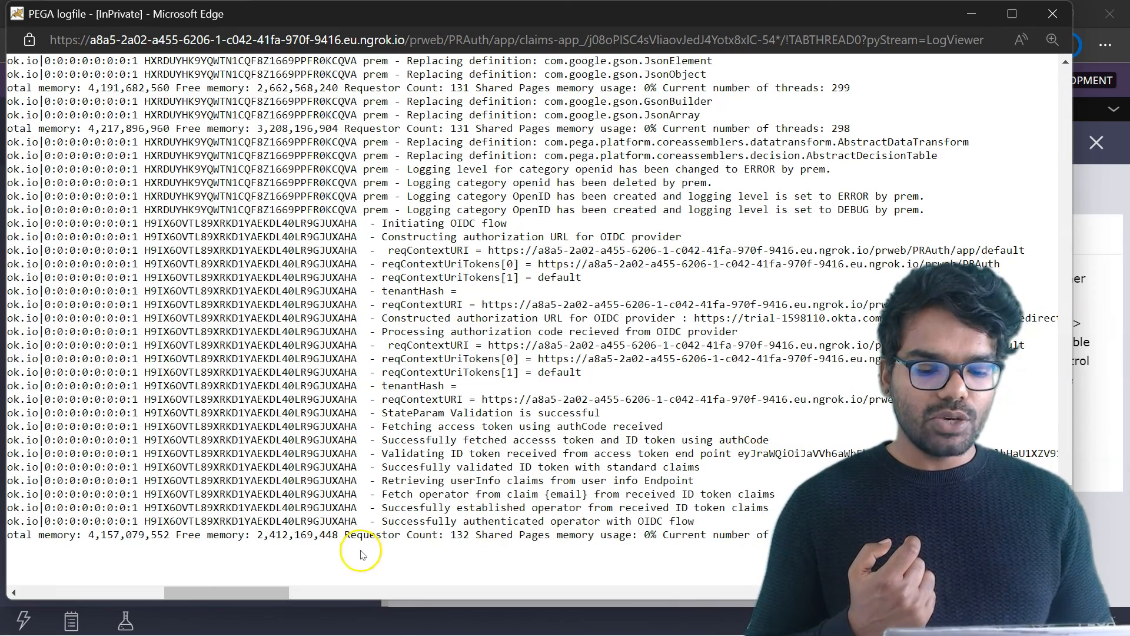
pyautogui.moveTo(253, 593); pyautogui.dragTo(335, 592)
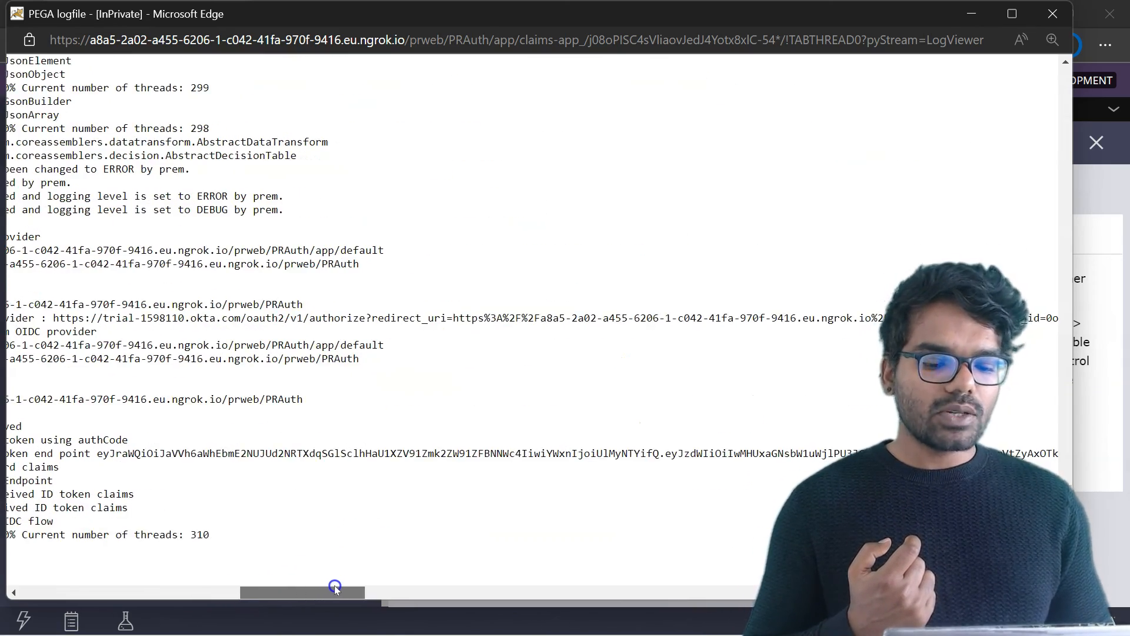
pyautogui.doubleClick(425, 456)
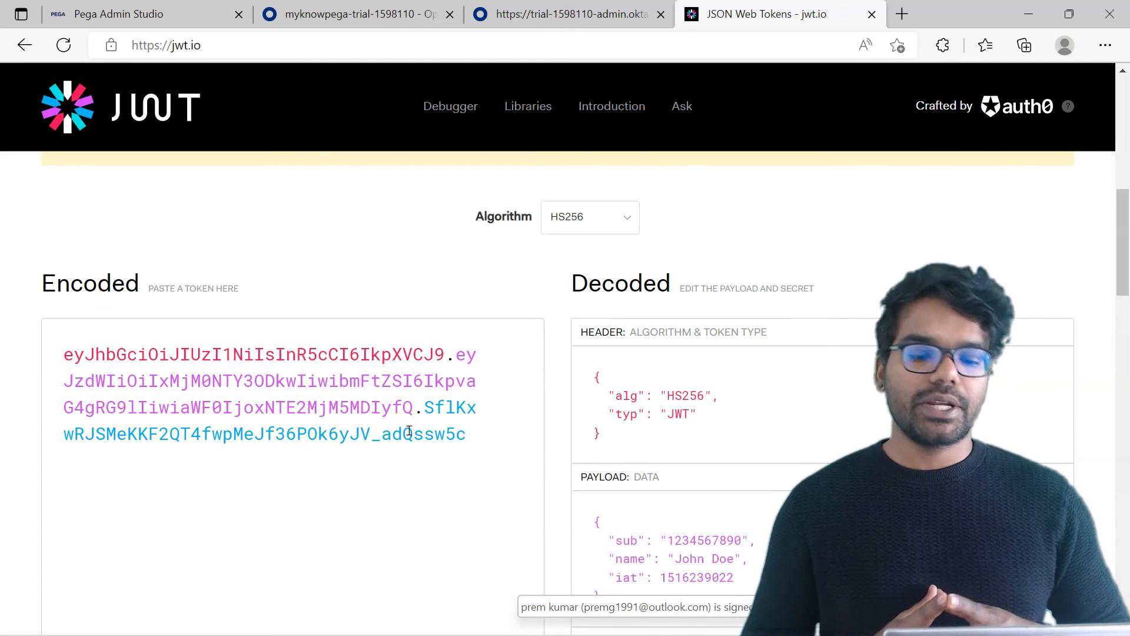
# Switch to jwt.io, replace the sample encoded token with the copied ID token, and examine the decoded header and payload claims.
pyautogui.moveTo(467, 434); pyautogui.dragTo(54, 348)
pyautogui.hotkey('ctrl', 'v')
pyautogui.moveTo(1119, 235); pyautogui.dragTo(1119, 247)
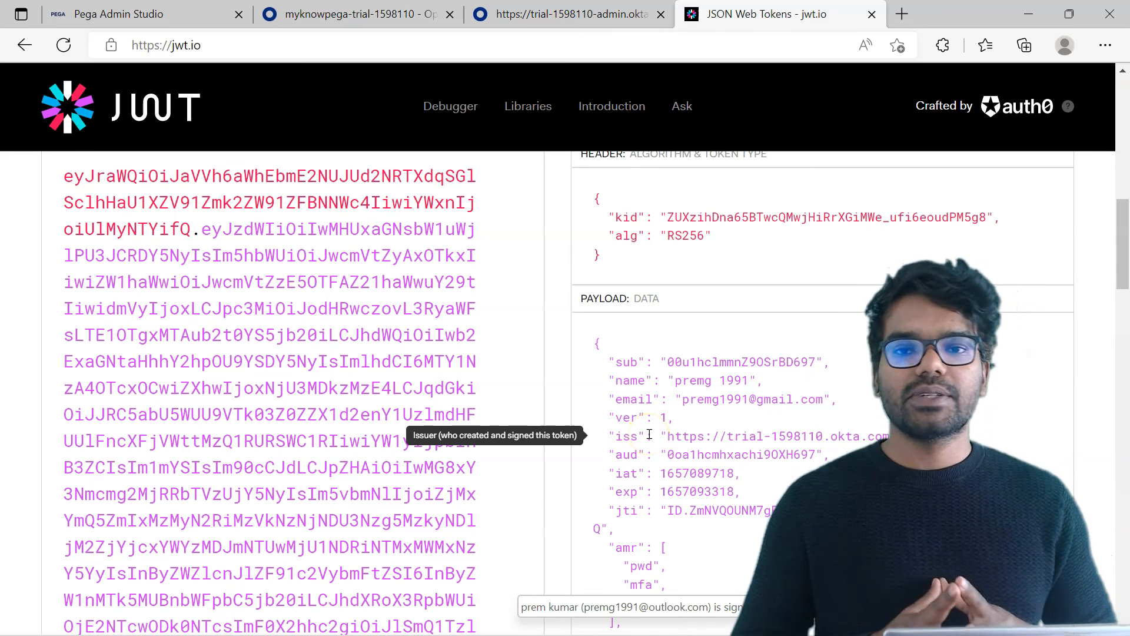
pyautogui.scroll(-1, 649, 434)
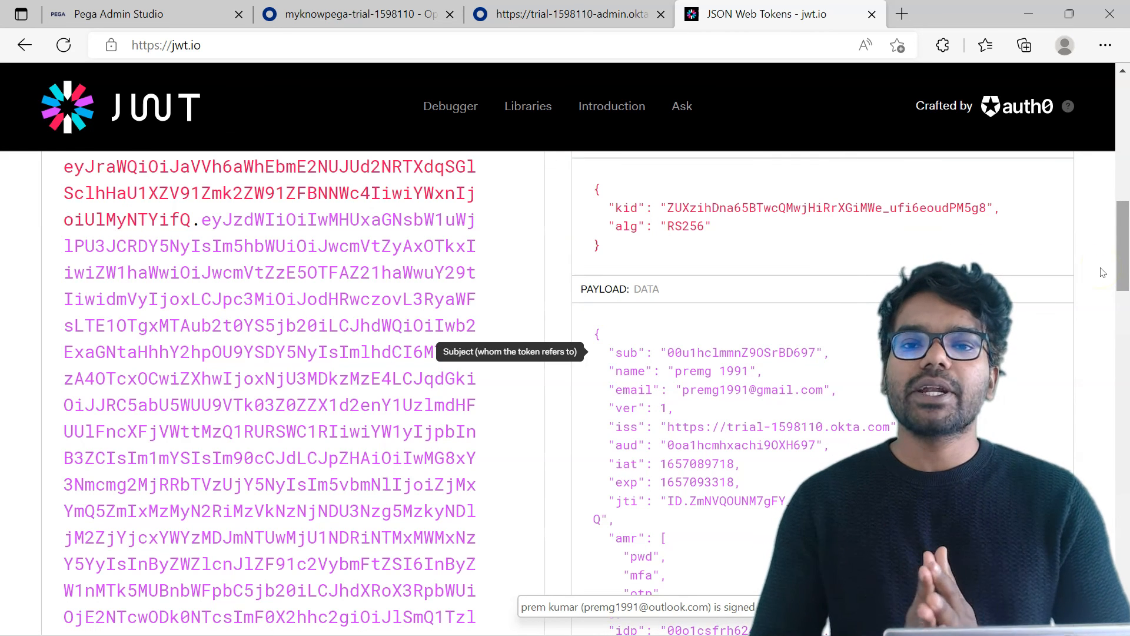